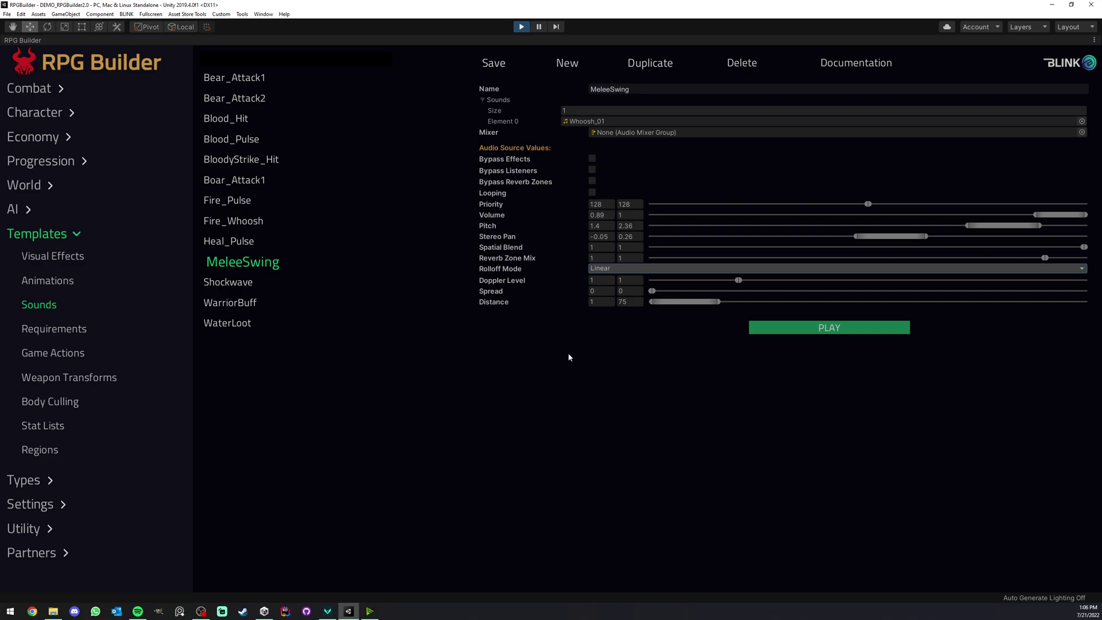
Step: Preview the MeleeSwing sound template several times in a row
{"action": "left_click", "coordinate": [795, 331]}
{"action": "left_click", "coordinate": [796, 331]}
{"action": "left_click", "coordinate": [795, 332]}
{"action": "left_click", "coordinate": [795, 330]}
Step: Restore the docked editor layout and create an empty GameObject in the scene with an Audio Source component
{"action": "right_click", "coordinate": [67, 41]}
{"action": "left_click", "coordinate": [92, 49]}
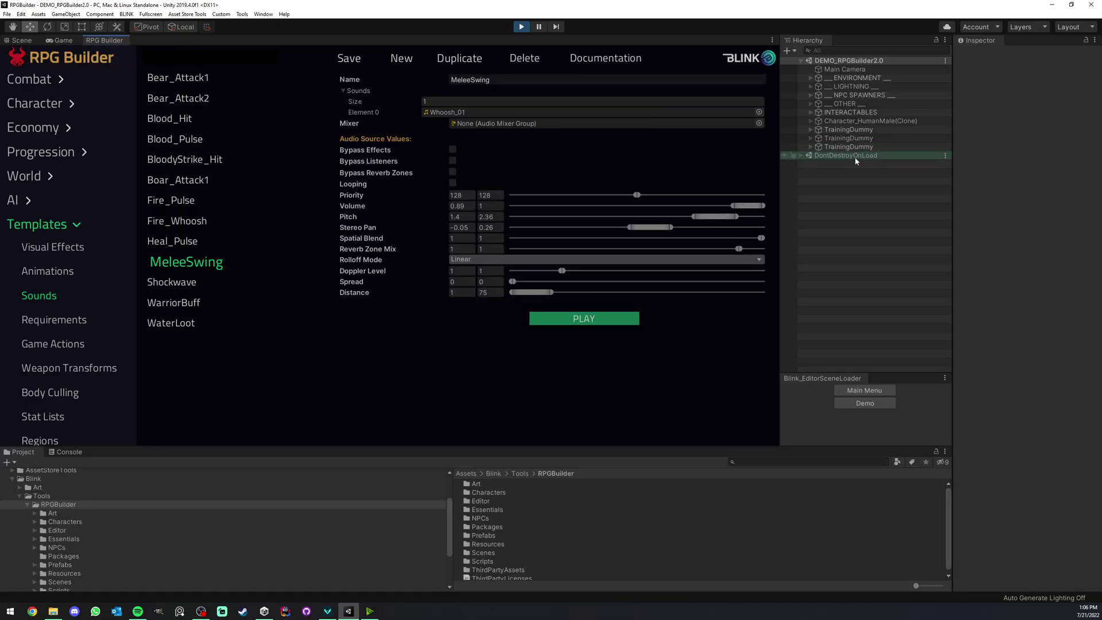
{"action": "right_click", "coordinate": [850, 181]}
{"action": "left_click", "coordinate": [875, 264]}
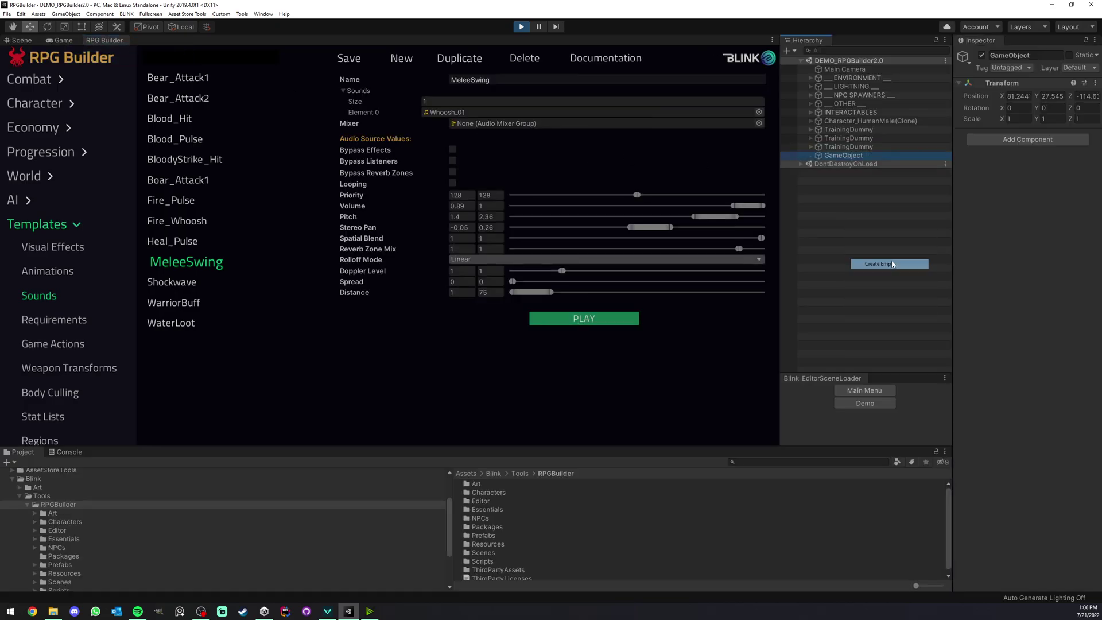
{"action": "left_click", "coordinate": [1015, 136]}
{"action": "left_click", "coordinate": [1011, 256]}
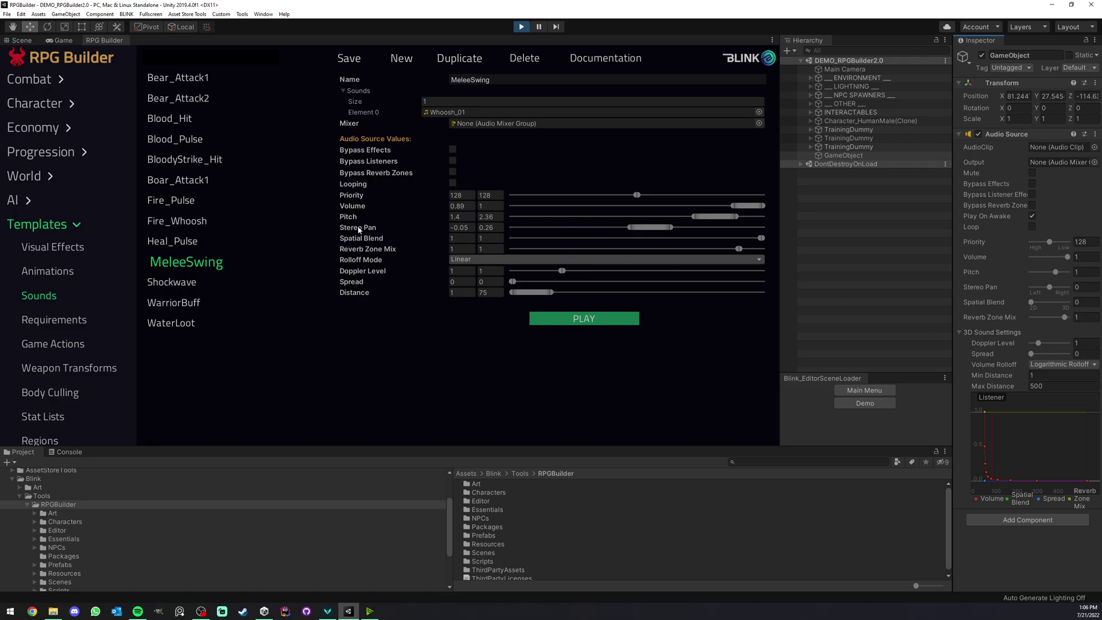
Step: Maximize RPG Builder, lower MeleeSwing's minimum pitch to -0.08 and minimum volume to 0.35, and preview the sound
{"action": "right_click", "coordinate": [106, 41]}
{"action": "left_click", "coordinate": [122, 47]}
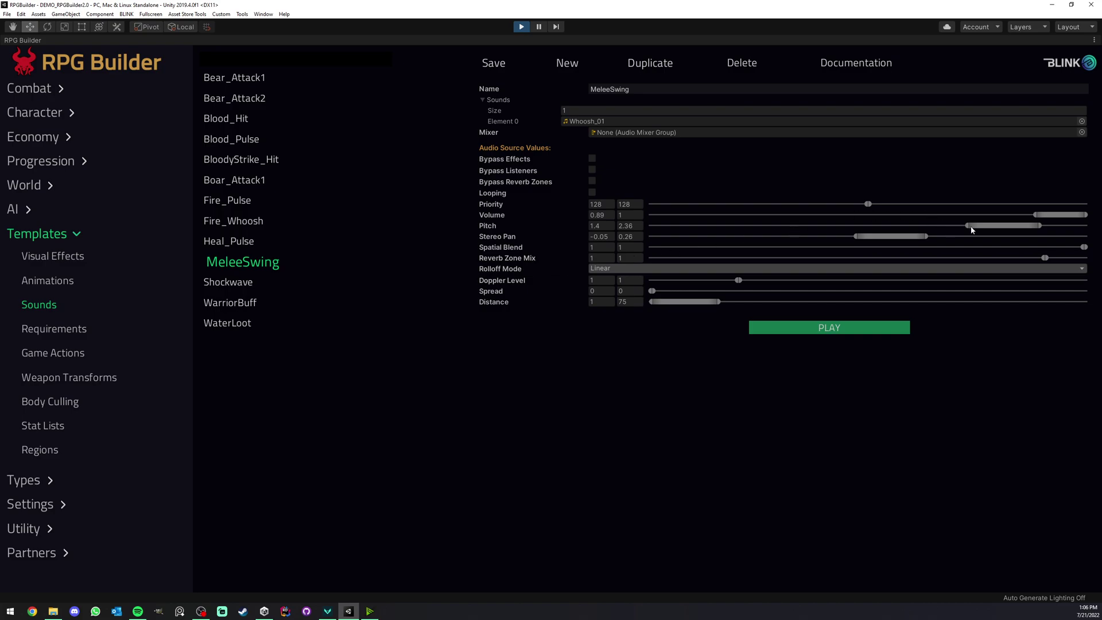
{"action": "left_click_drag", "start_coordinate": [971, 227], "coordinate": [863, 233]}
{"action": "left_click_drag", "start_coordinate": [1037, 214], "coordinate": [803, 216]}
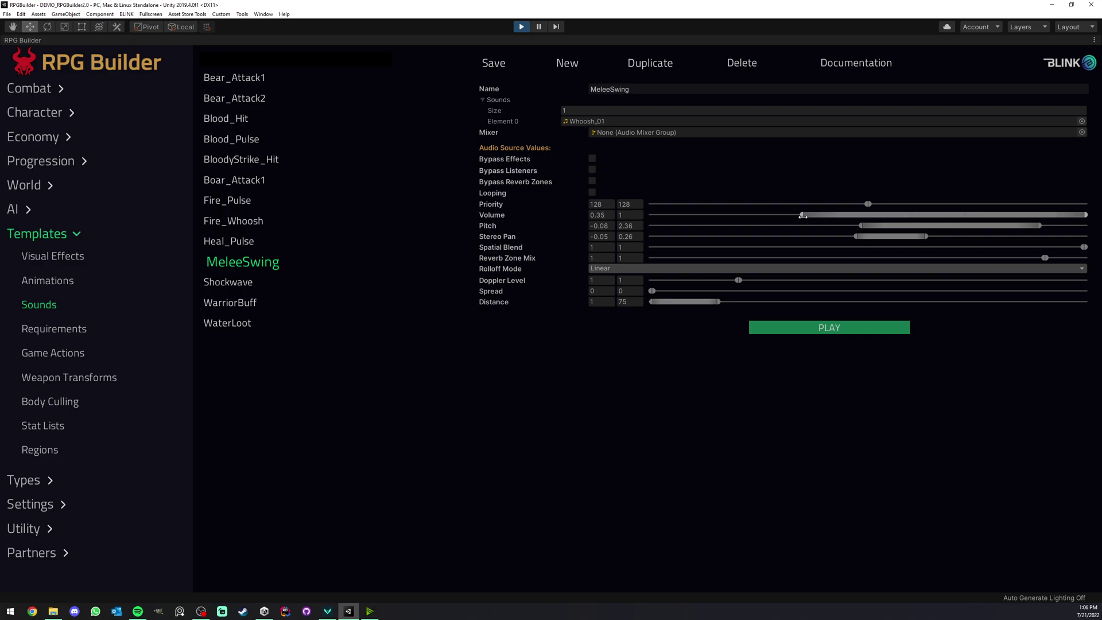
{"action": "left_click", "coordinate": [804, 326]}
{"action": "left_click", "coordinate": [804, 325]}
Step: Set MeleeSwing's minimum pitch to 1.24 and its minimum volume to 0.72
{"action": "left_click_drag", "start_coordinate": [860, 225], "coordinate": [956, 225]}
{"action": "left_click_drag", "start_coordinate": [802, 214], "coordinate": [961, 213]}
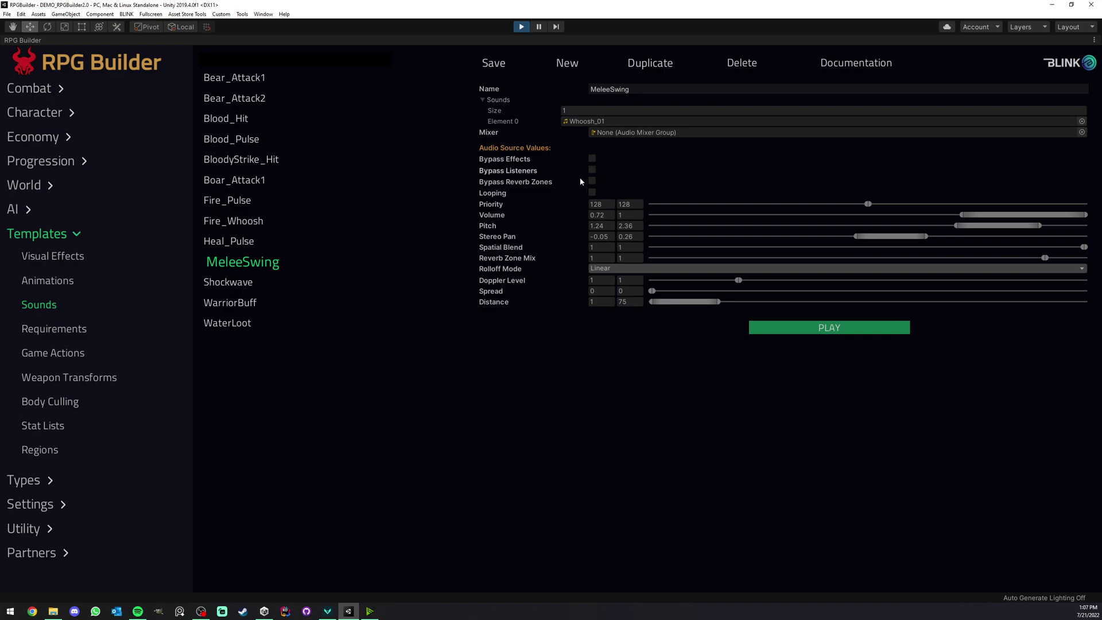
Step: Start a new sound template with a Sounds list size of 3 and begin editing its name
{"action": "left_click", "coordinate": [577, 64]}
{"action": "left_click", "coordinate": [585, 110]}
{"action": "type", "text": "3"}
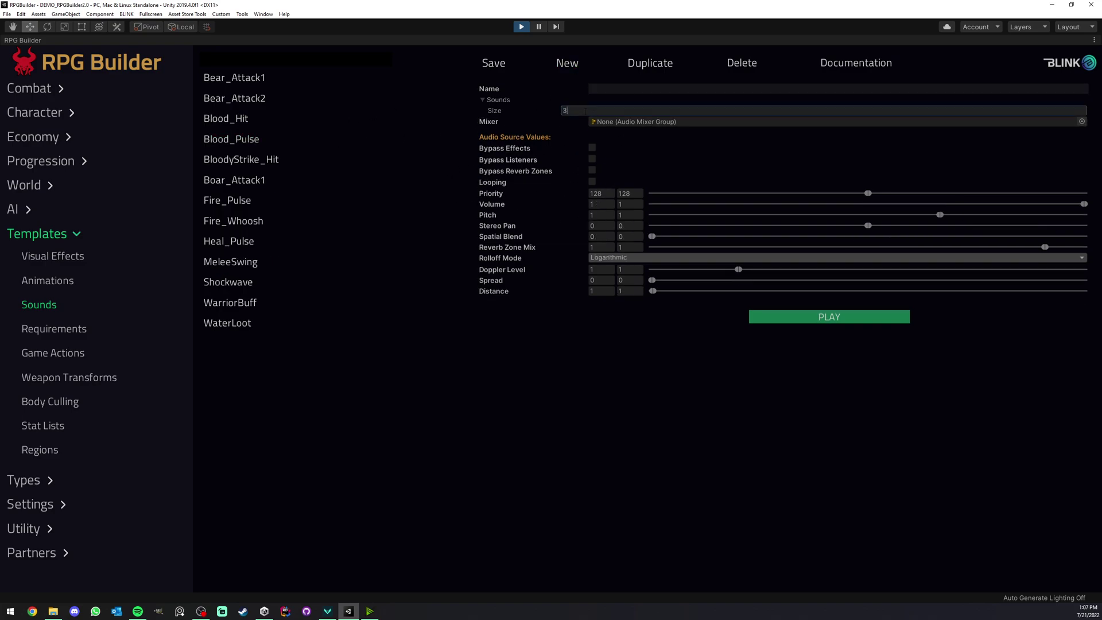
{"action": "key", "text": "Return"}
{"action": "left_click", "coordinate": [612, 88]}
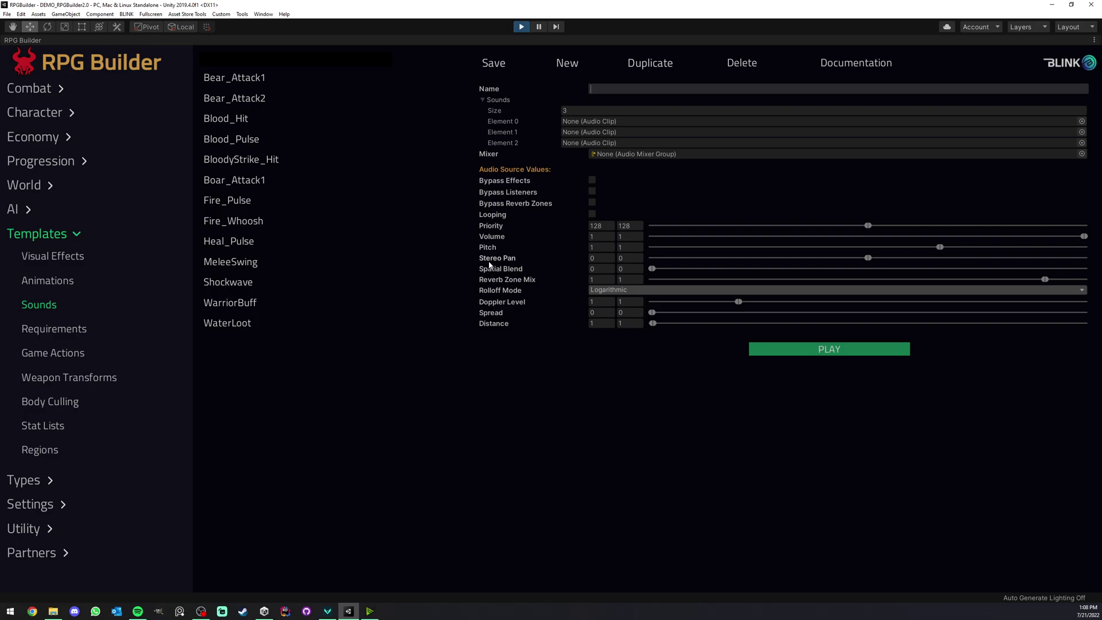
Step: Restore the docked editor layout and show the running game in a maximized Game view
{"action": "right_click", "coordinate": [49, 39]}
{"action": "left_click", "coordinate": [57, 46]}
{"action": "left_click", "coordinate": [57, 41]}
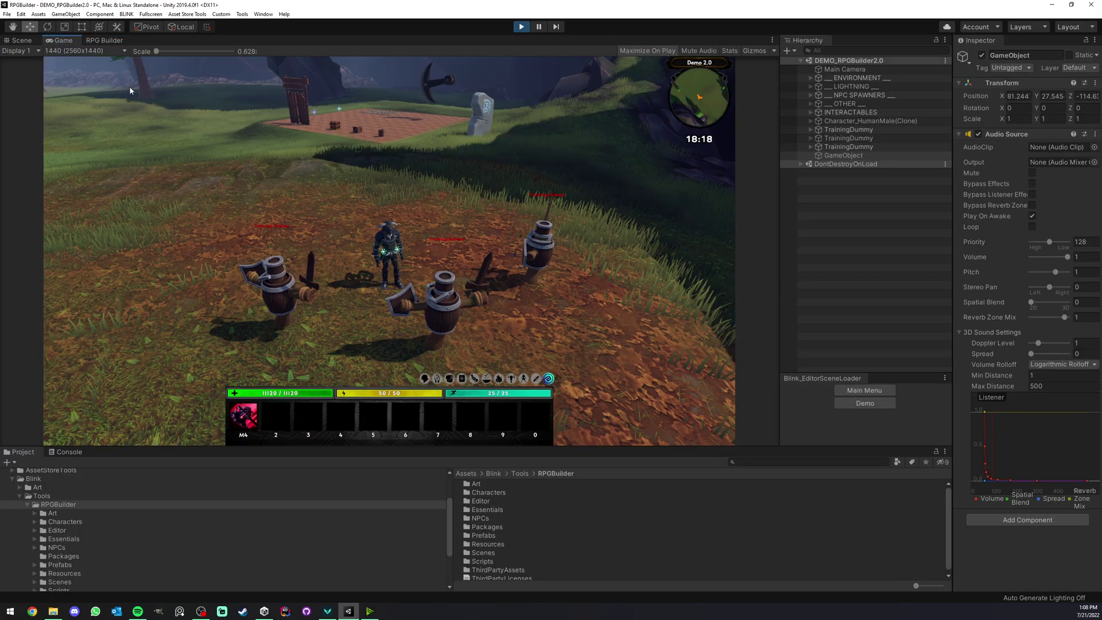
{"action": "right_click", "coordinate": [63, 40]}
{"action": "left_click", "coordinate": [73, 67]}
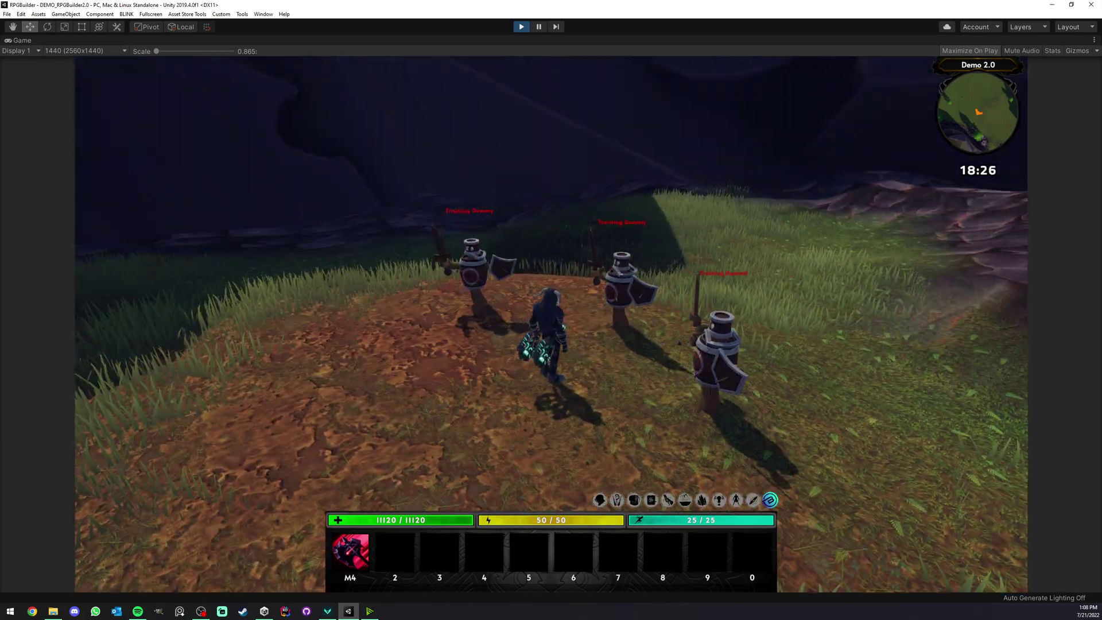
Step: Move the character around the training dummies and attack them repeatedly to test the ability in the game
{"action": "key", "text": "w"}
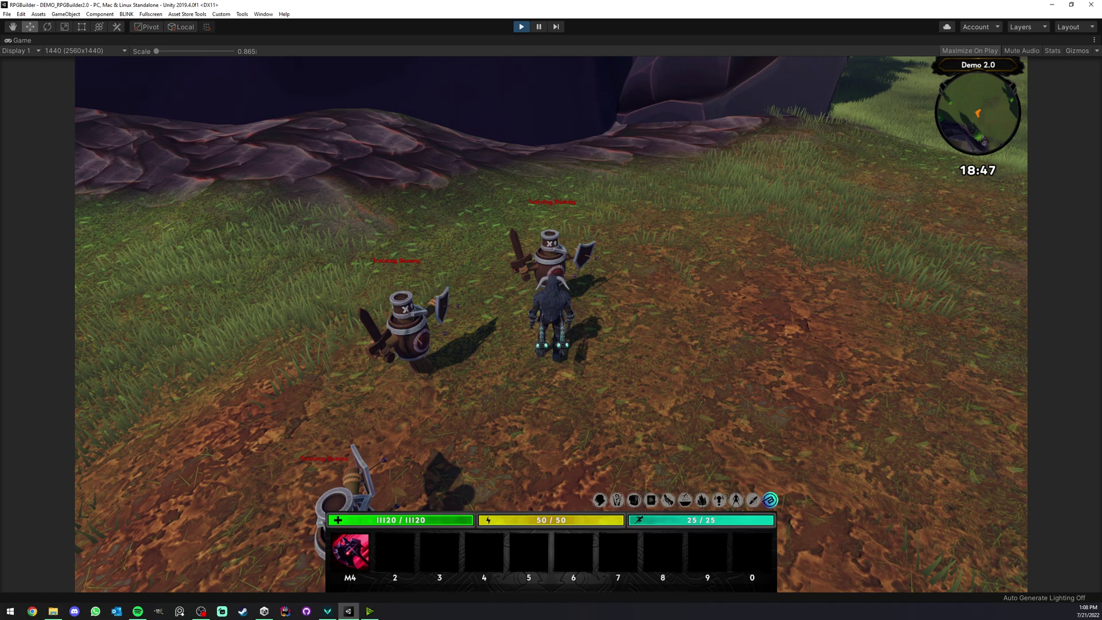
{"action": "key", "text": "w"}
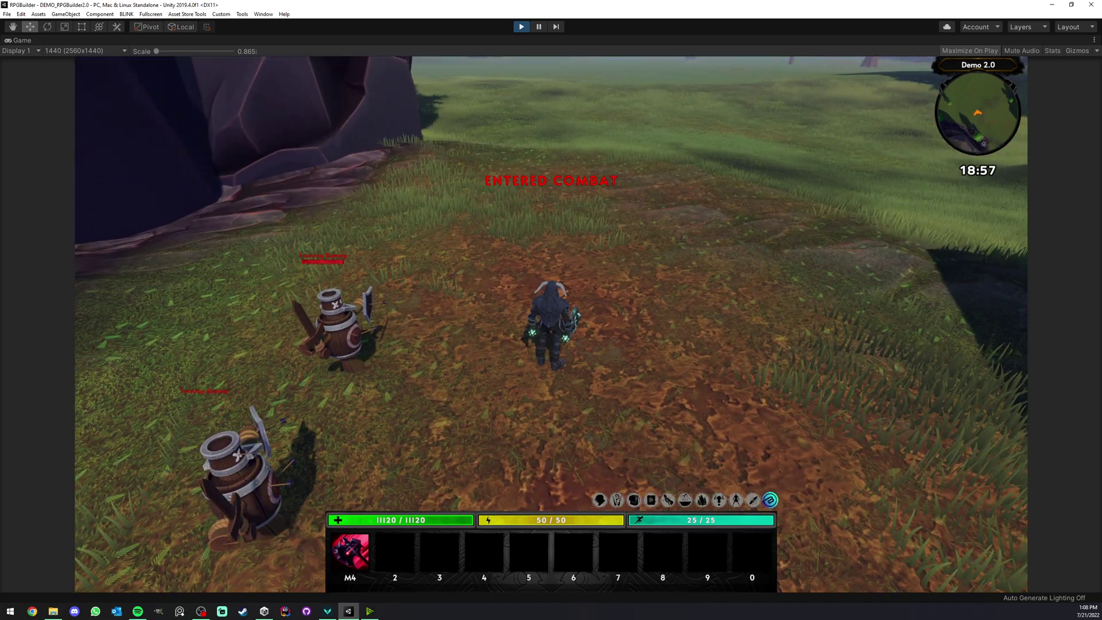
{"action": "scroll", "coordinate": [552, 325], "scroll_direction": "up", "scroll_amount": 5}
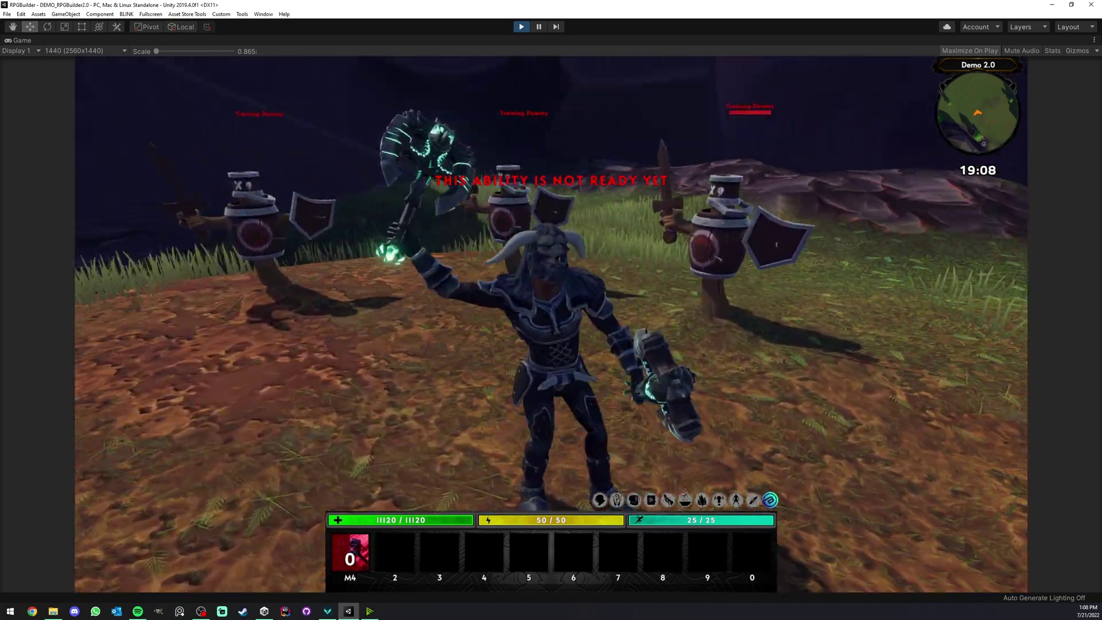
{"action": "scroll", "coordinate": [551, 325], "scroll_direction": "down", "scroll_amount": 5}
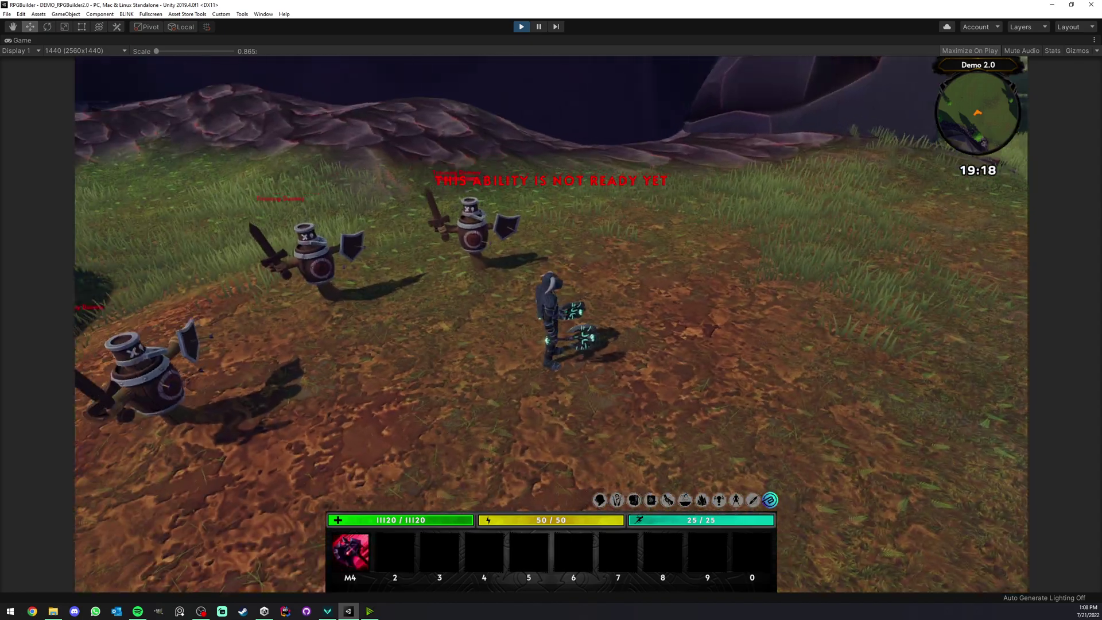
{"action": "key", "text": "w"}
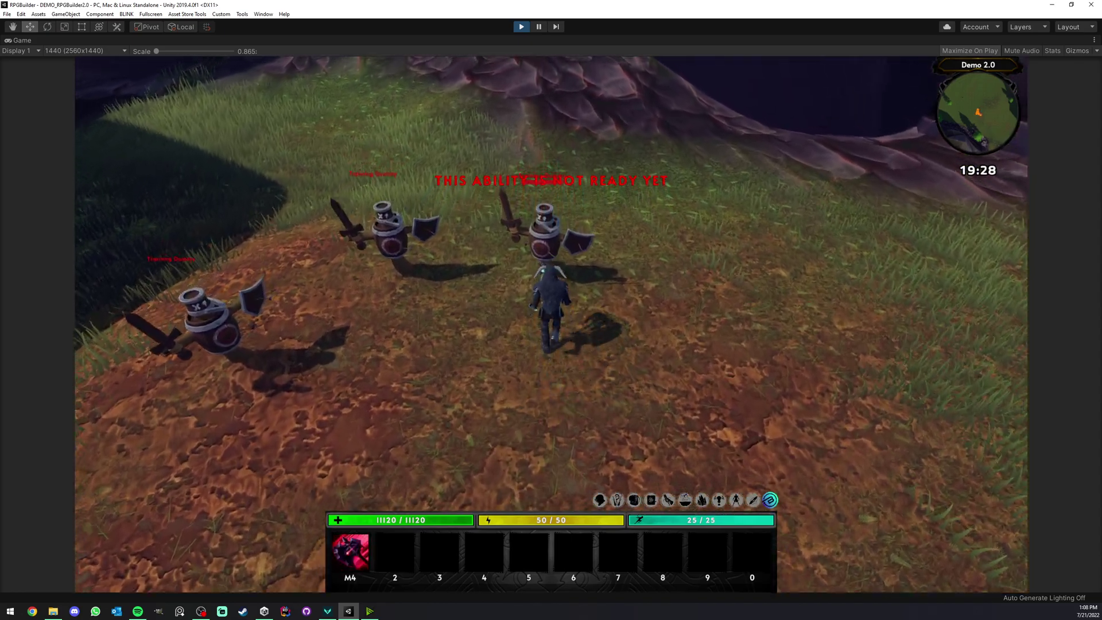
{"action": "key", "text": "w"}
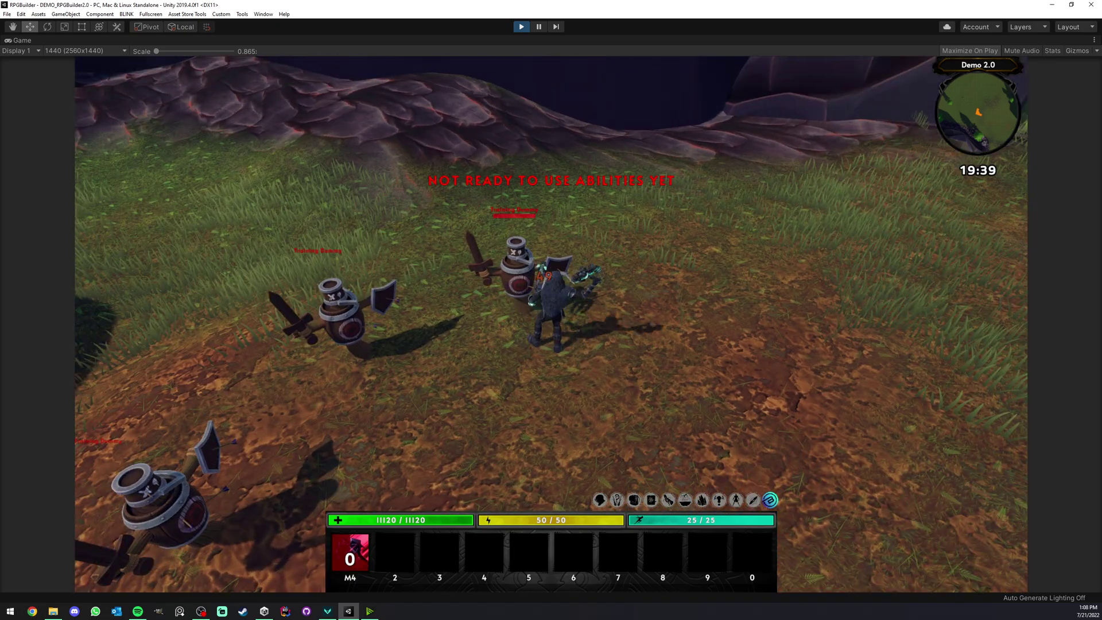
{"action": "left_click", "coordinate": [552, 310]}
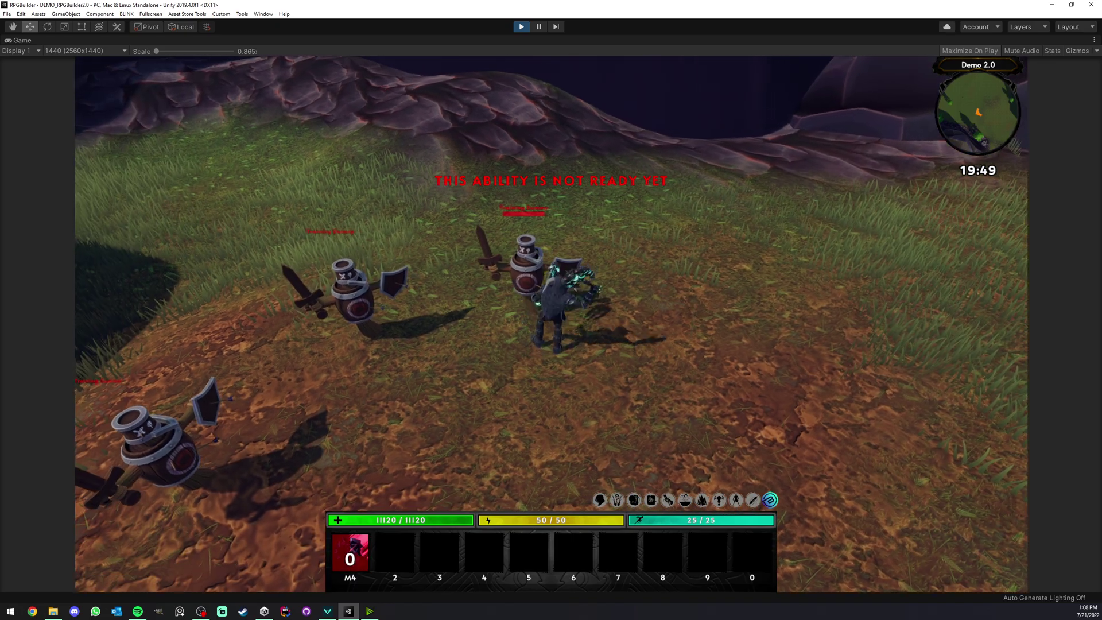
{"action": "left_click", "coordinate": [552, 310]}
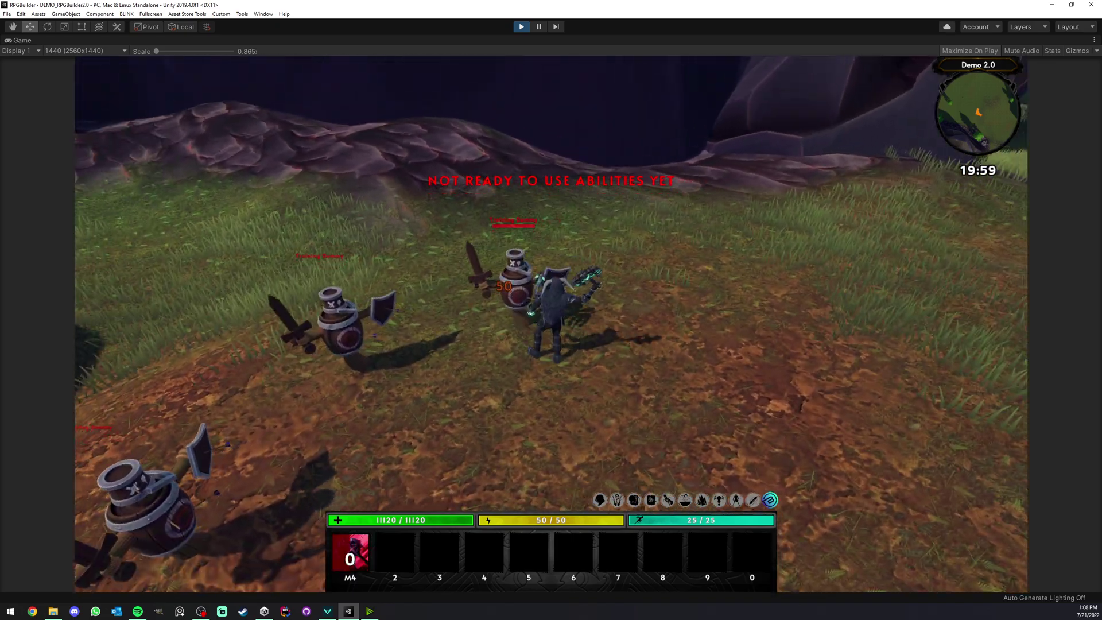
{"action": "left_click", "coordinate": [551, 310]}
{"action": "left_click", "coordinate": [523, 294]}
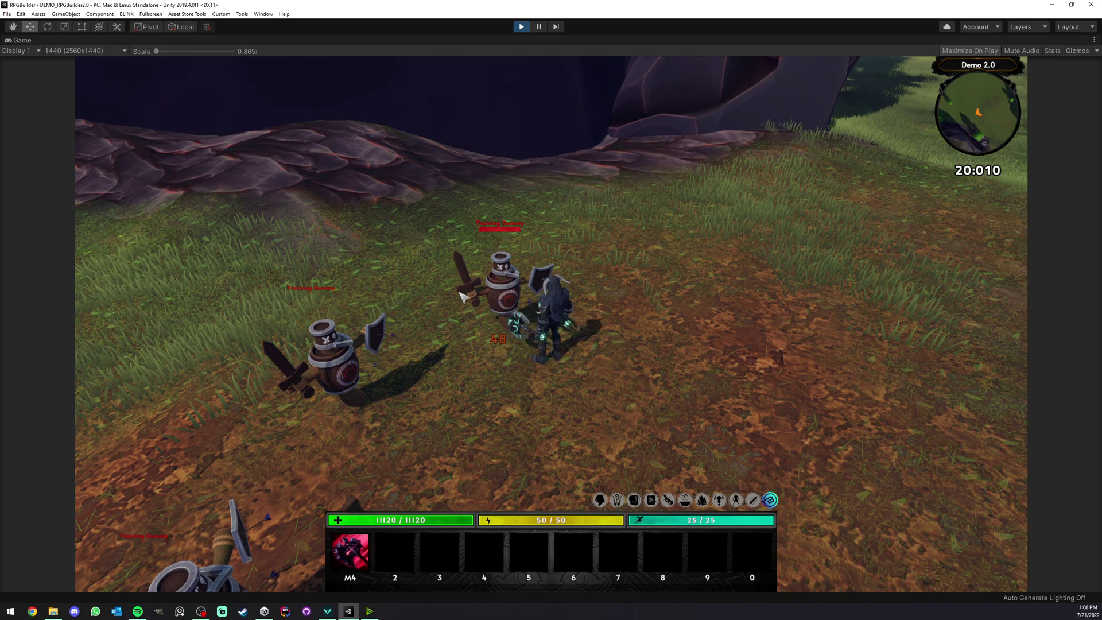
{"action": "left_click", "coordinate": [494, 347]}
{"action": "right_click_drag", "start_coordinate": [492, 343], "coordinate": [436, 327]}
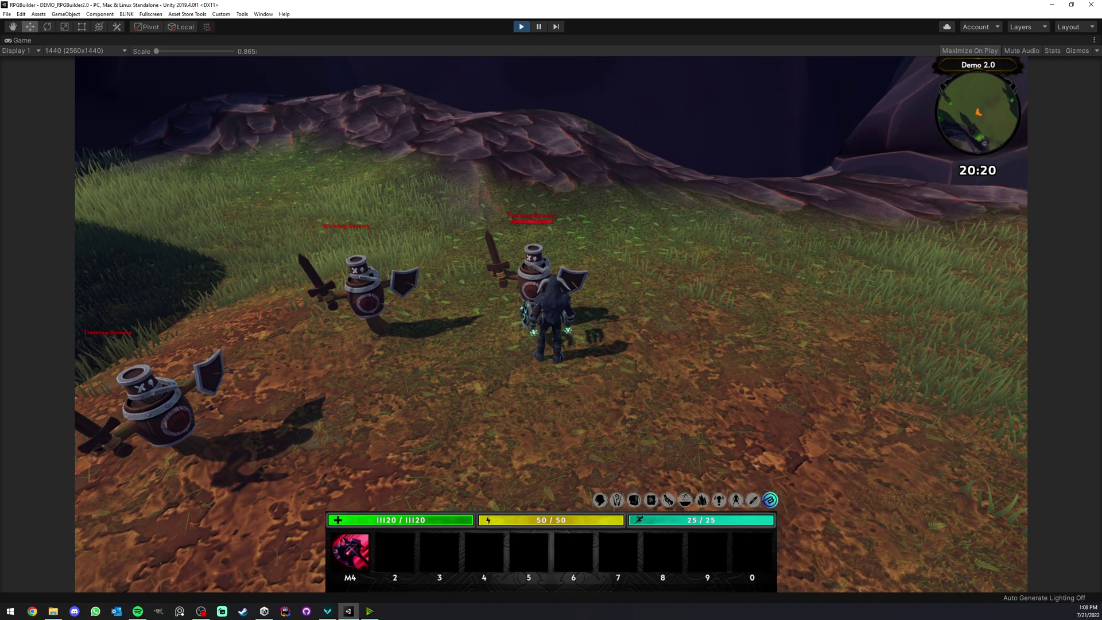
Step: Leave the maximized Game view and open the Cleave combat ability in a maximized RPG Builder panel
{"action": "right_click", "coordinate": [38, 40]}
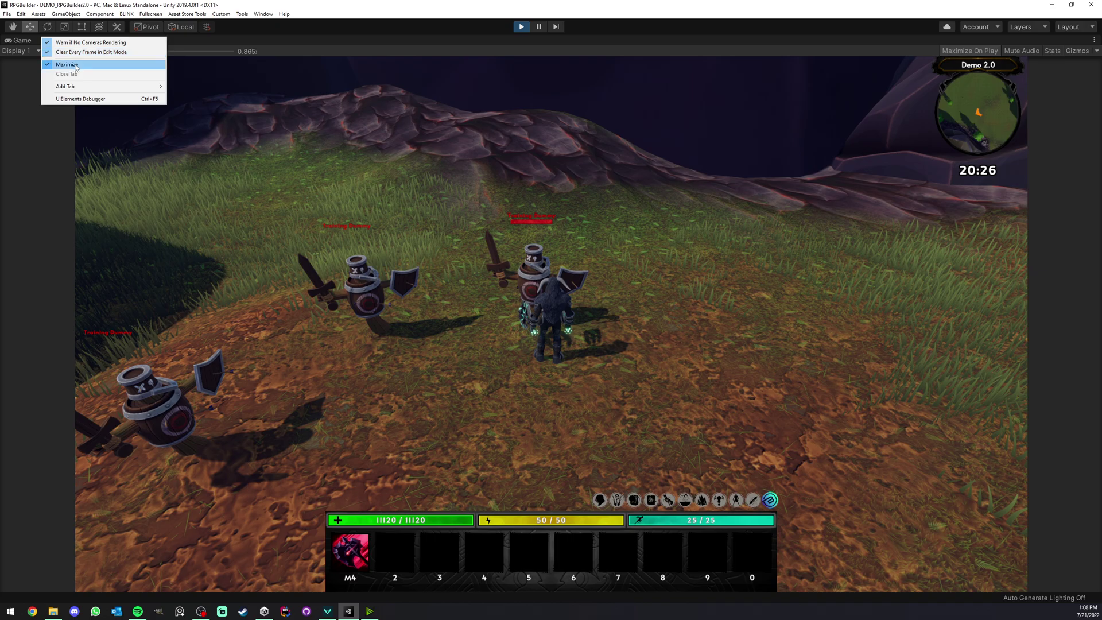
{"action": "left_click", "coordinate": [76, 65]}
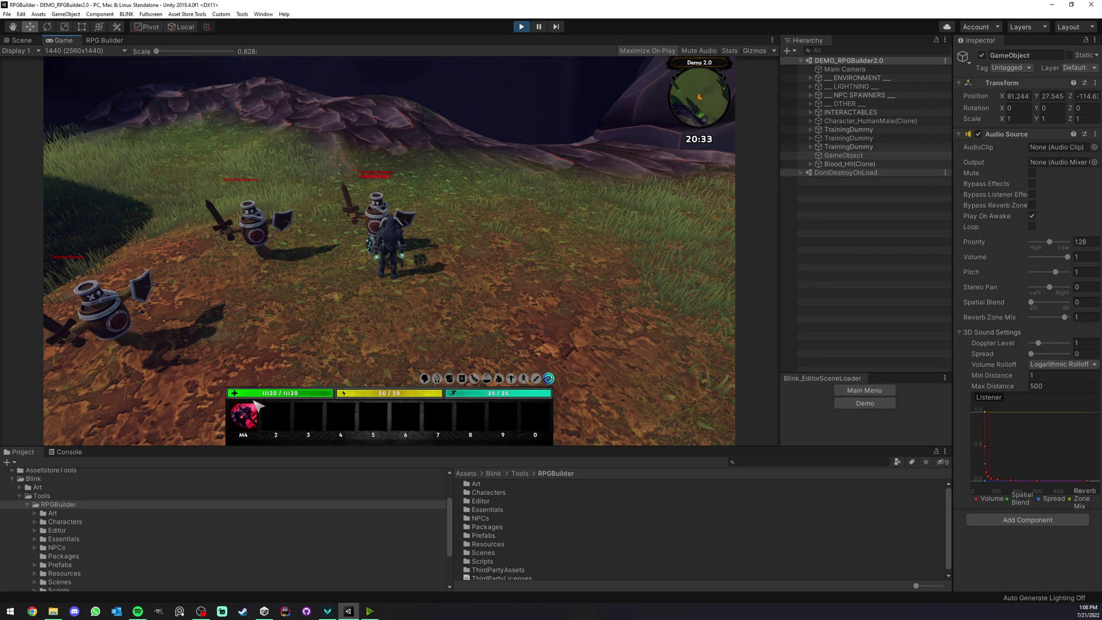
{"action": "mouse_move", "coordinate": [247, 424]}
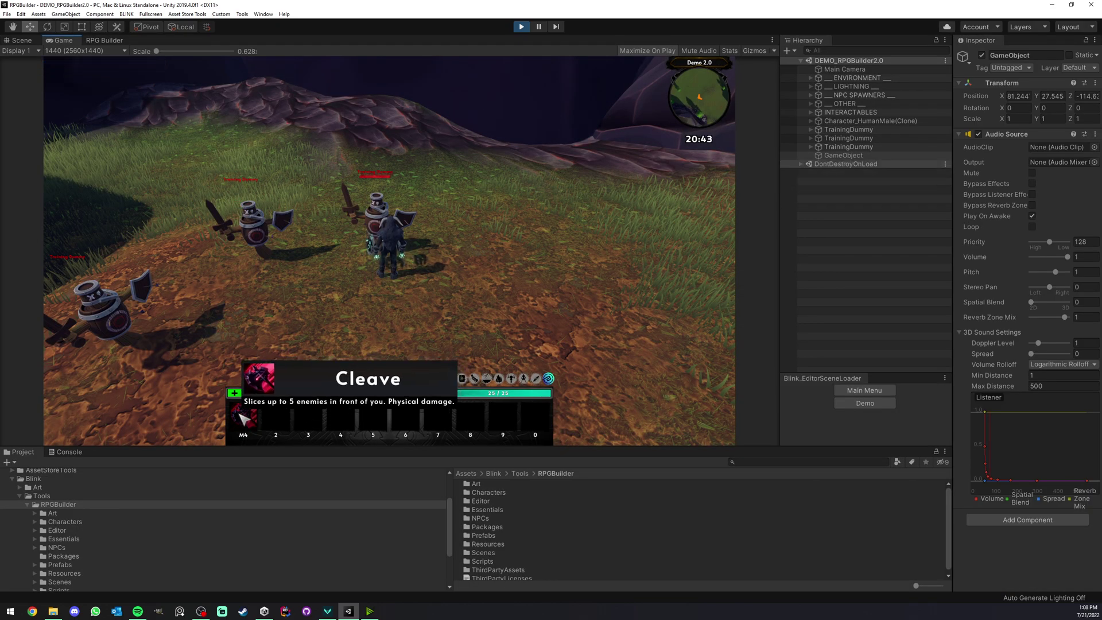
{"action": "left_click", "coordinate": [102, 40]}
{"action": "right_click", "coordinate": [101, 40]}
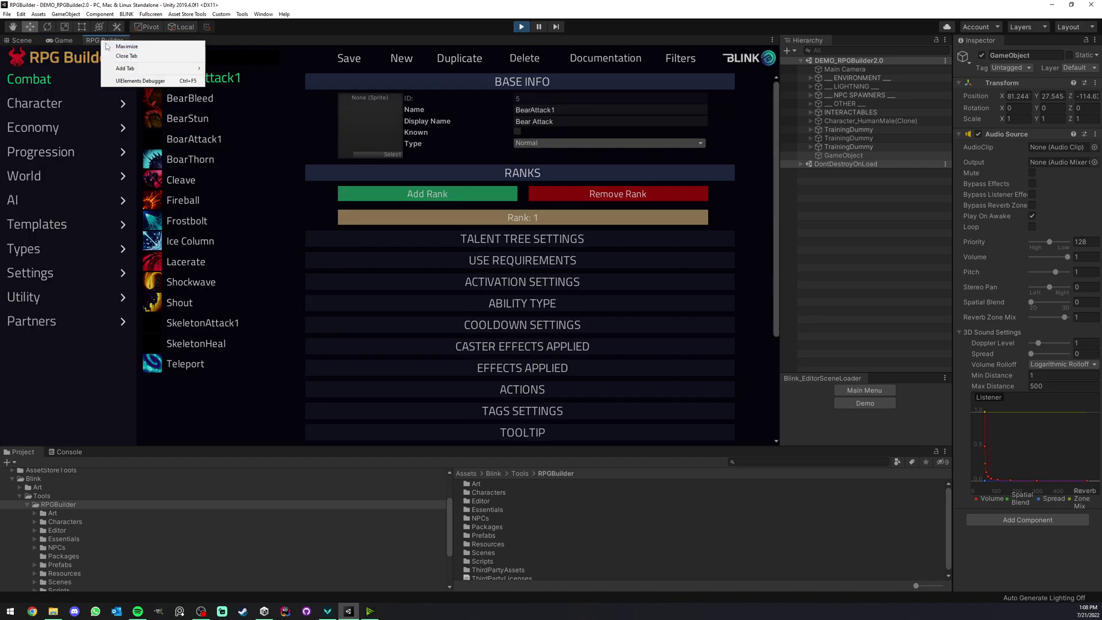
{"action": "left_click", "coordinate": [123, 47]}
{"action": "left_click", "coordinate": [23, 87]}
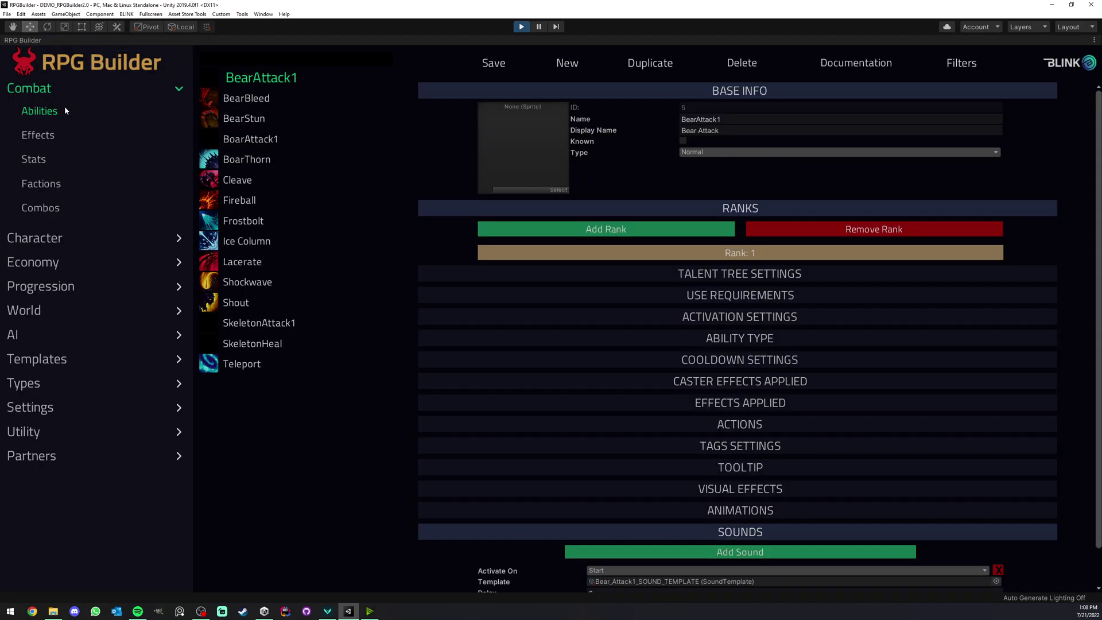
{"action": "left_click", "coordinate": [237, 181]}
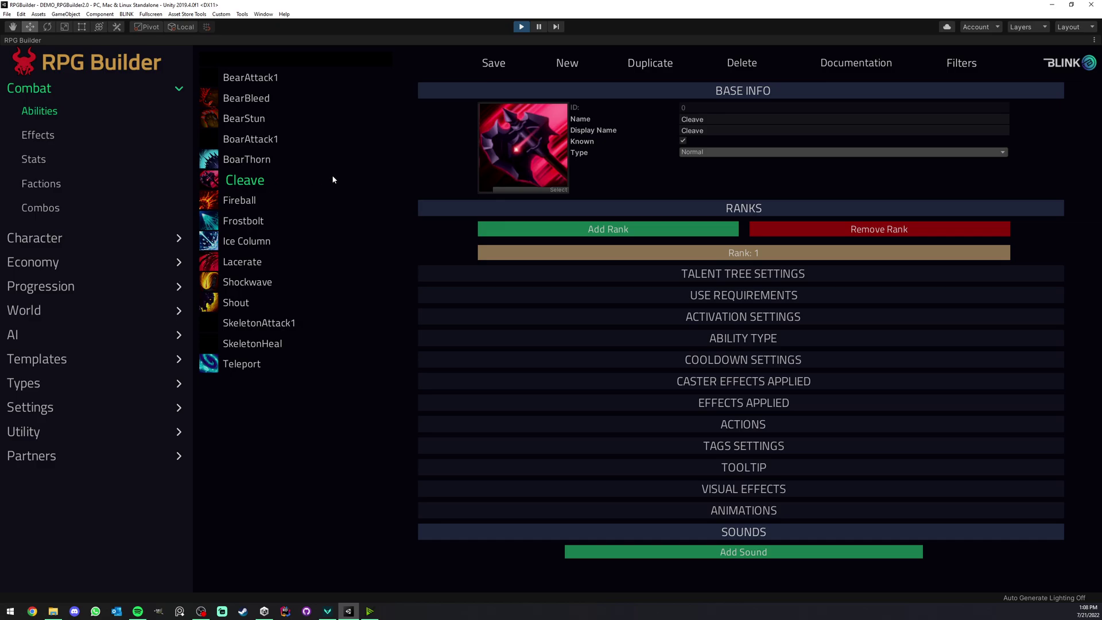
Step: Add three sound entries to the Cleave ability
{"action": "left_click", "coordinate": [735, 552]}
{"action": "scroll", "coordinate": [729, 540], "scroll_direction": "down", "scroll_amount": 2}
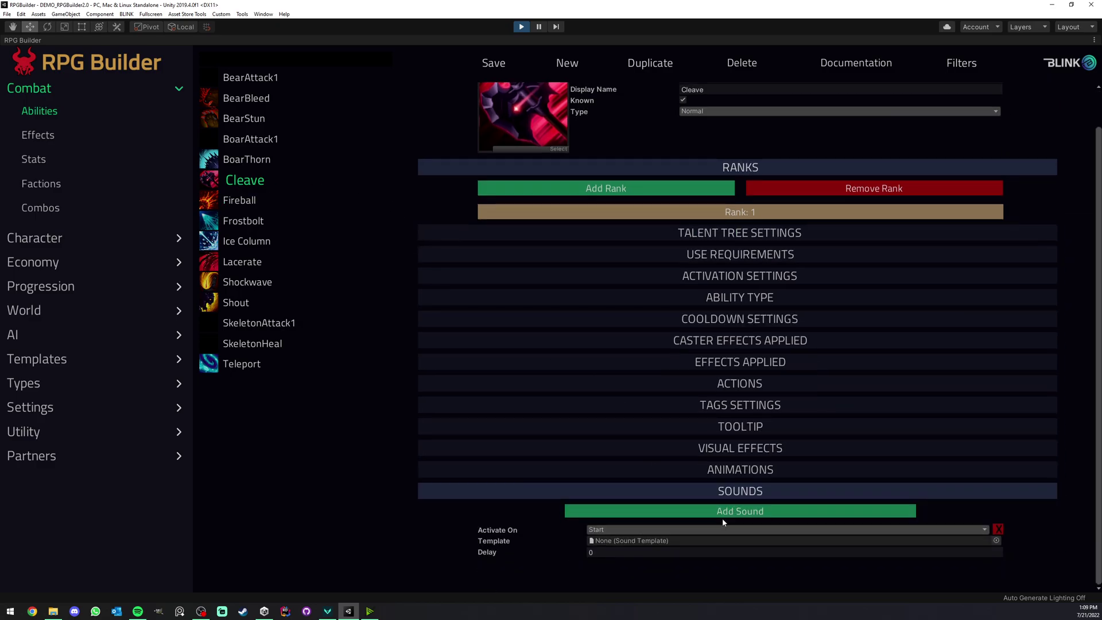
{"action": "left_click", "coordinate": [723, 511]}
{"action": "left_click", "coordinate": [723, 511]}
{"action": "scroll", "coordinate": [722, 511], "scroll_direction": "down", "scroll_amount": 3}
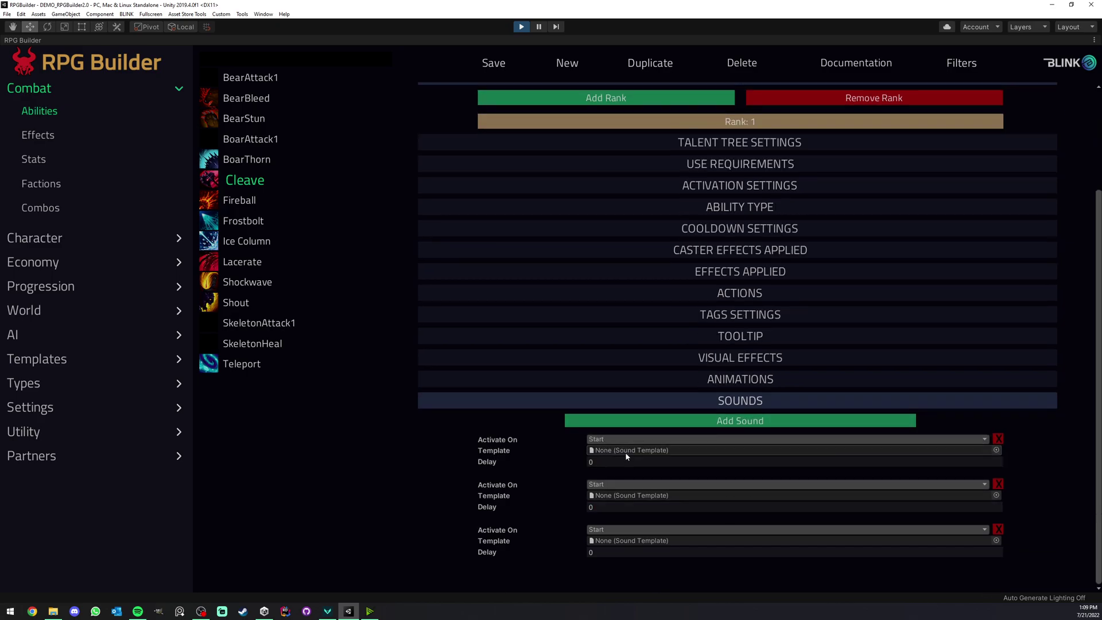
Step: Check the first sound entry's Activate On options and delete two of Cleave's three sound entries
{"action": "left_click", "coordinate": [611, 439]}
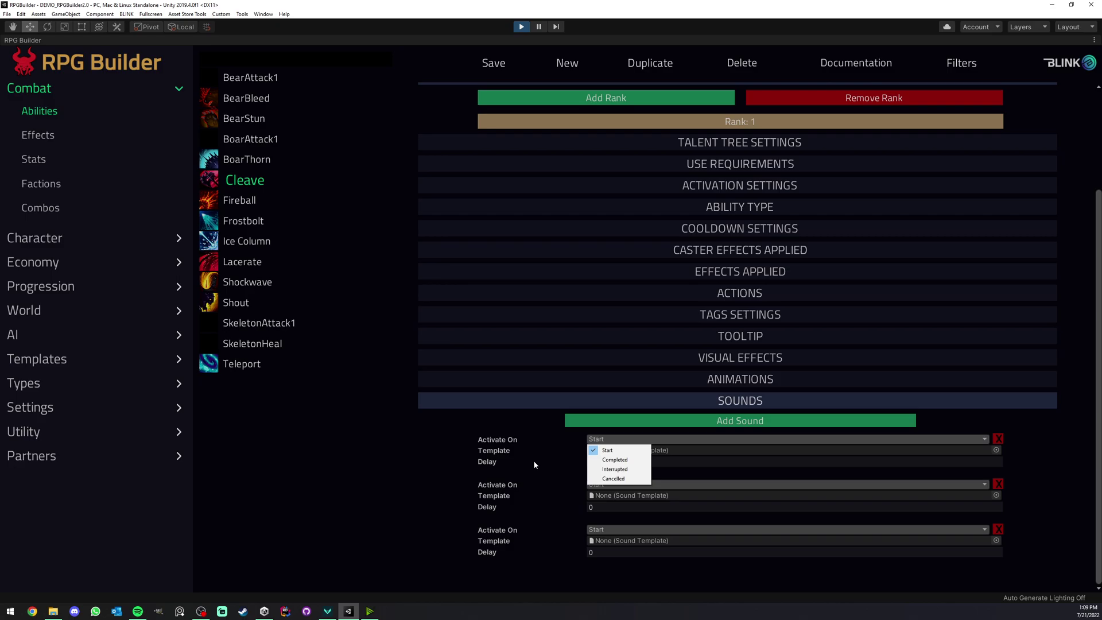
{"action": "left_click", "coordinate": [622, 479]}
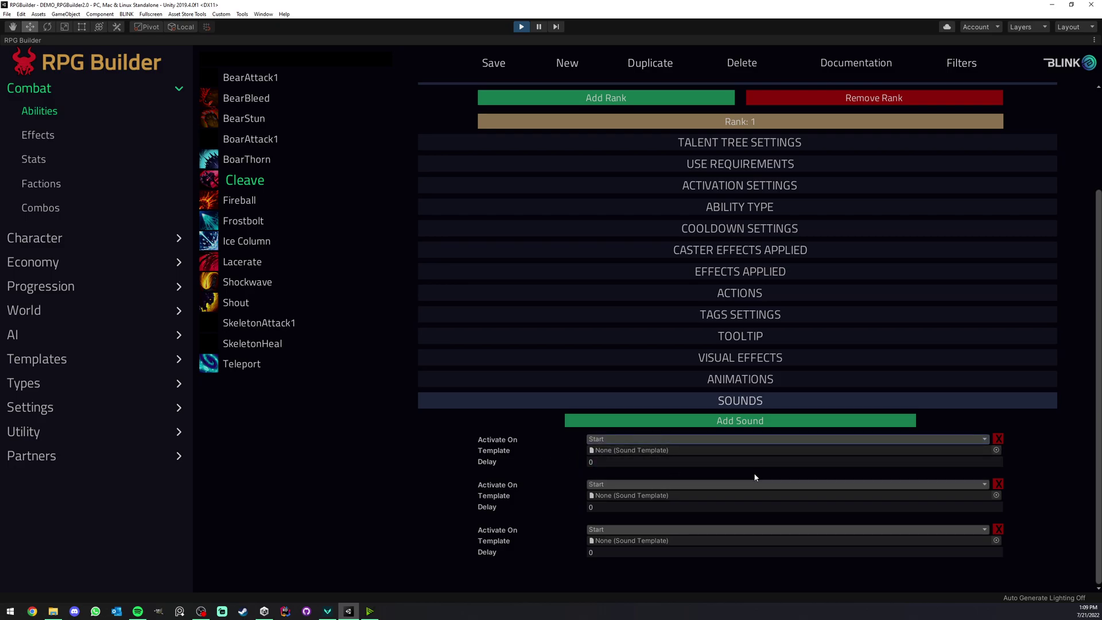
{"action": "left_click", "coordinate": [999, 485]}
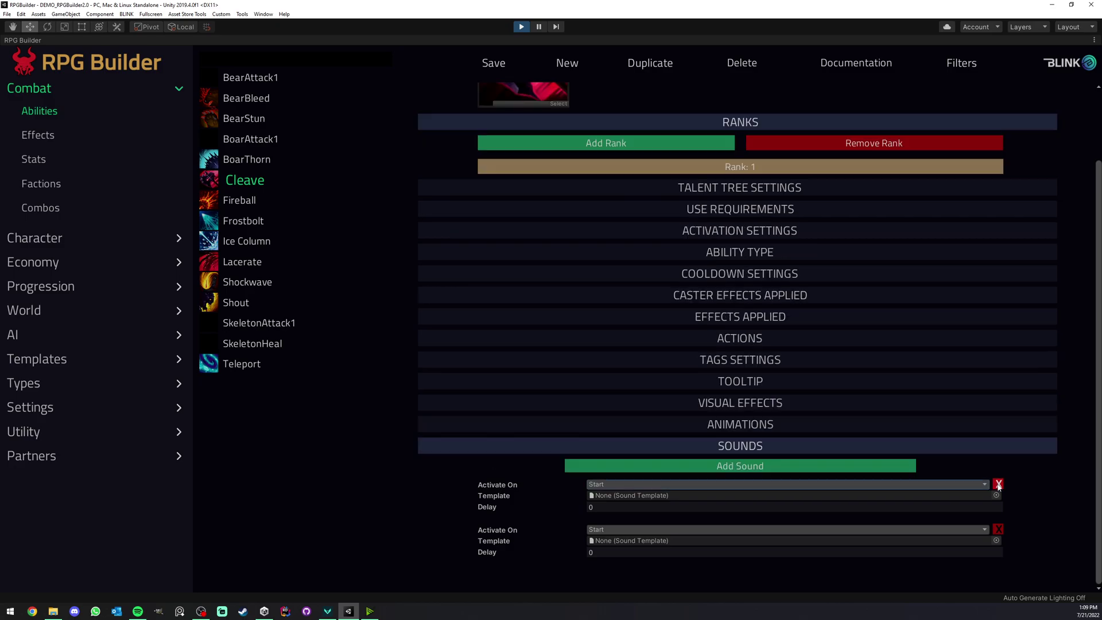
{"action": "left_click", "coordinate": [998, 529]}
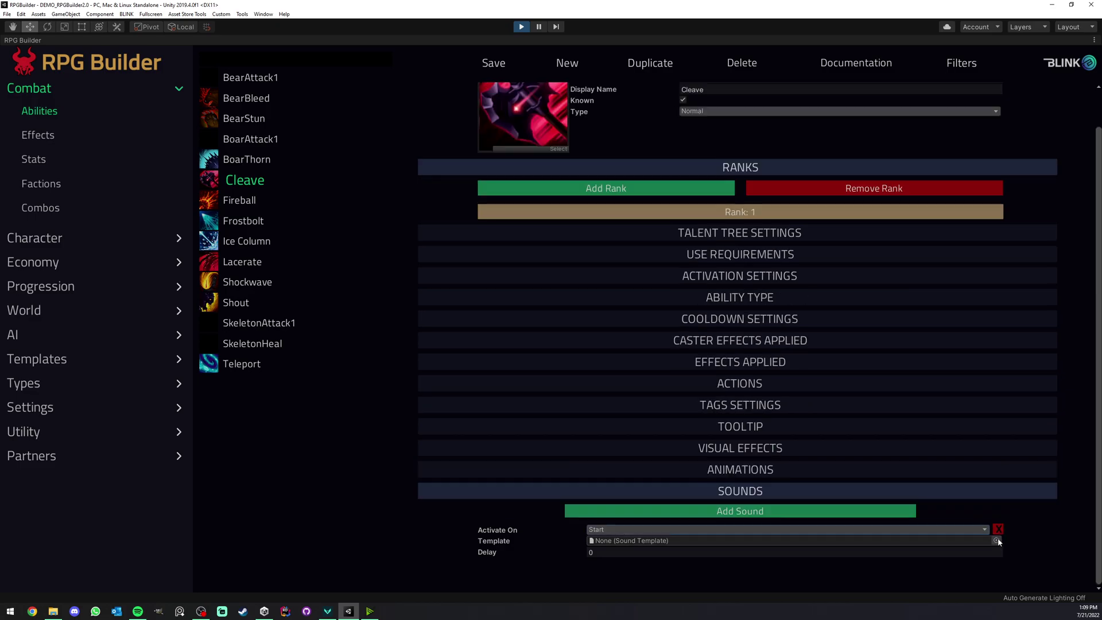
Step: Assign MeleeSwing_SOUND_TEMPLATE to Cleave's remaining sound entry and set its delay to 0.2
{"action": "left_click", "coordinate": [997, 540]}
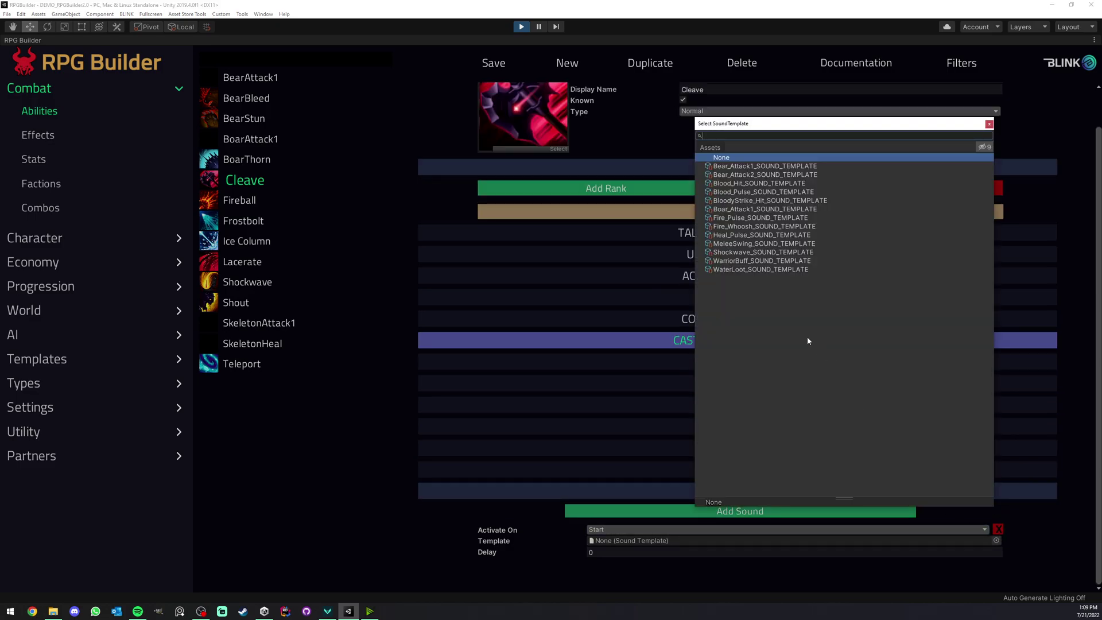
{"action": "left_click", "coordinate": [761, 243]}
{"action": "double_click", "coordinate": [759, 245]}
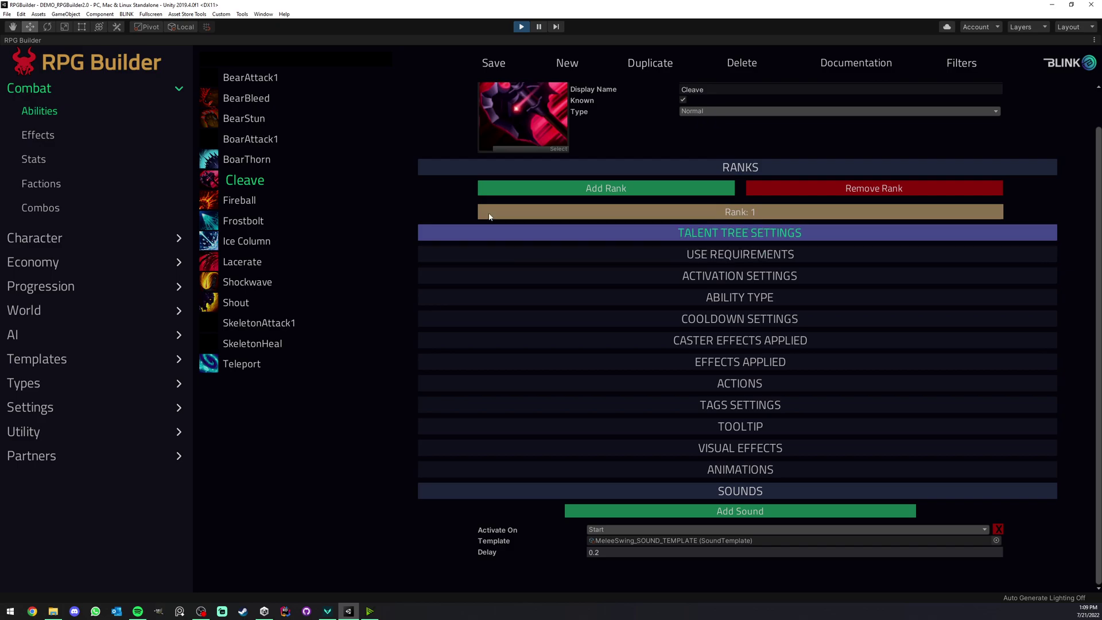
Step: Restore the RPG Builder panel to its docked size and maximize the Game view of the running game
{"action": "right_click", "coordinate": [64, 43]}
{"action": "left_click", "coordinate": [64, 46]}
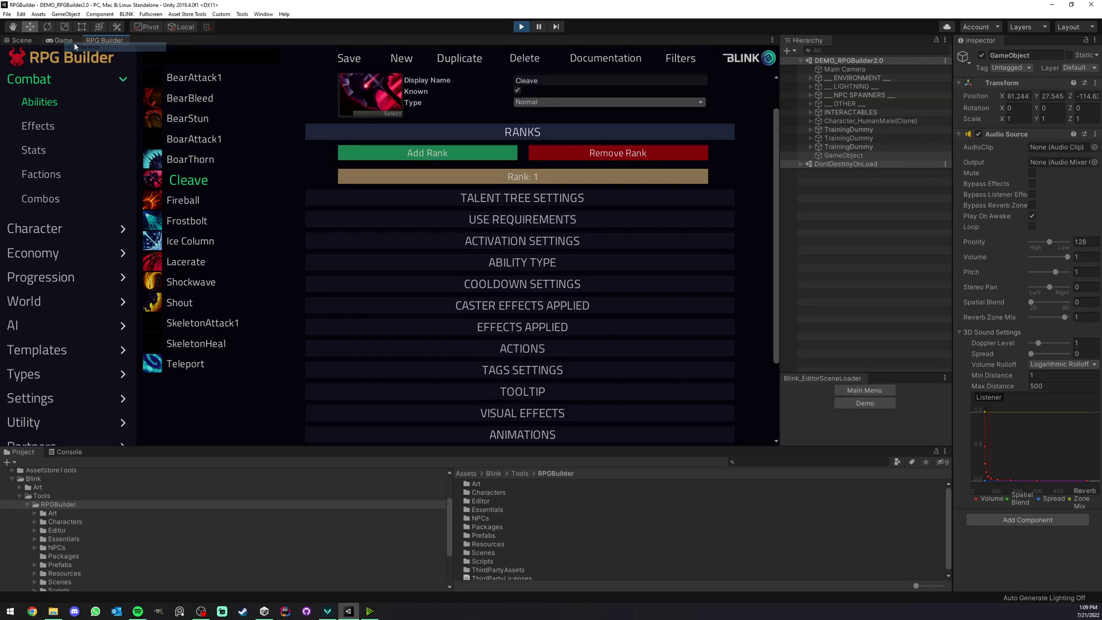
{"action": "left_click", "coordinate": [61, 41]}
{"action": "right_click", "coordinate": [62, 43]}
{"action": "left_click", "coordinate": [86, 68]}
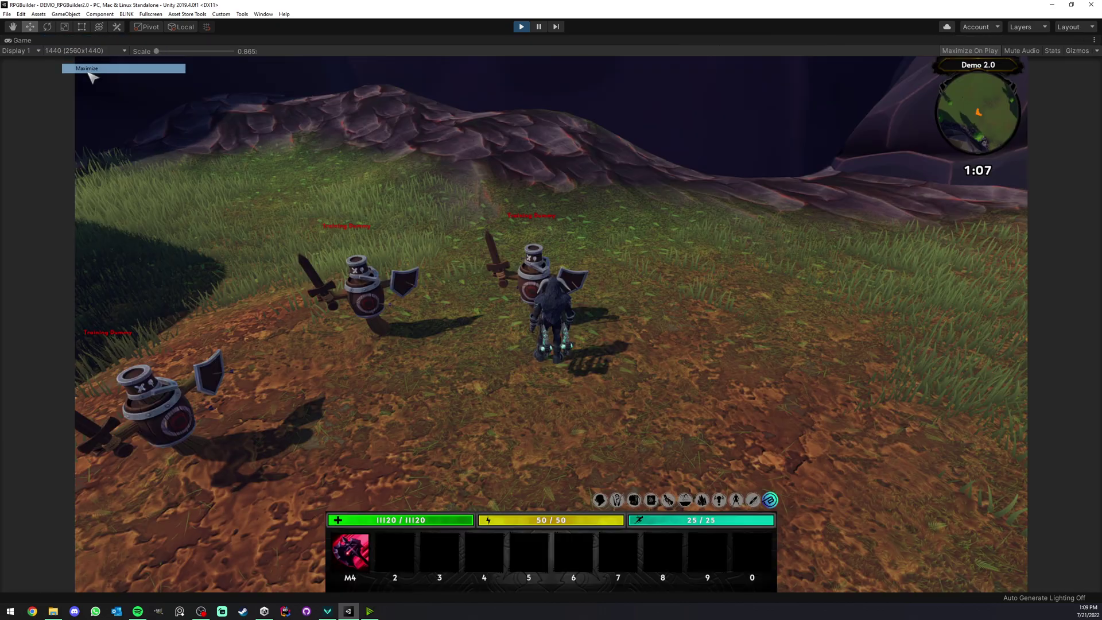
Step: Test the Cleave ability's swing sound in the running game, on open ground and against a training dummy
{"action": "key", "text": "w"}
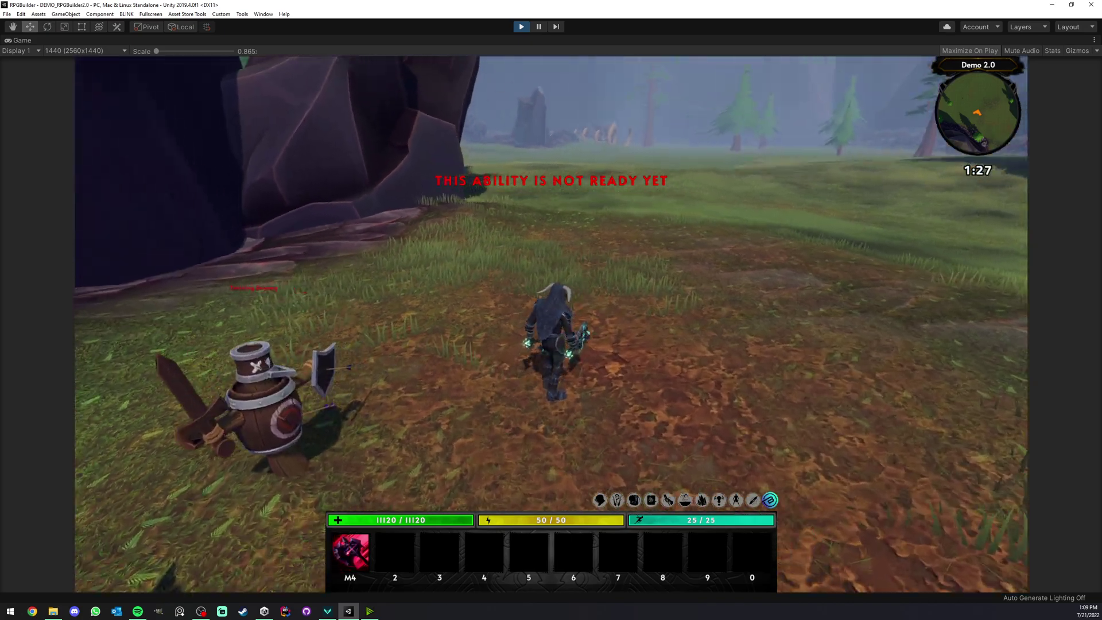
{"action": "scroll", "coordinate": [551, 323], "scroll_direction": "up", "scroll_amount": 5}
{"action": "key", "text": "w"}
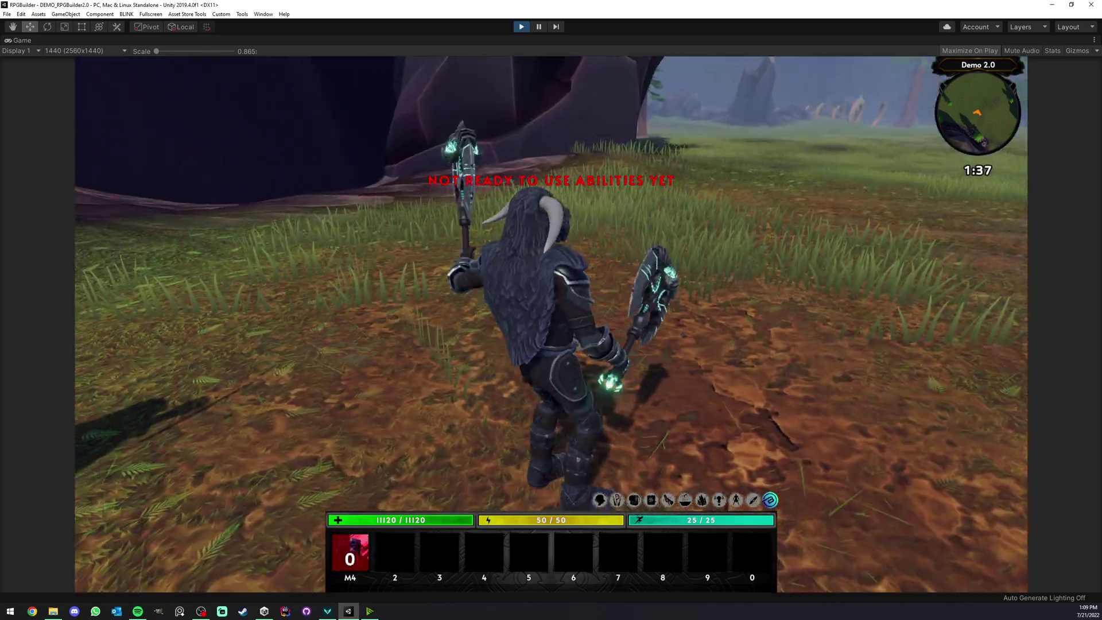
{"action": "key", "text": "w"}
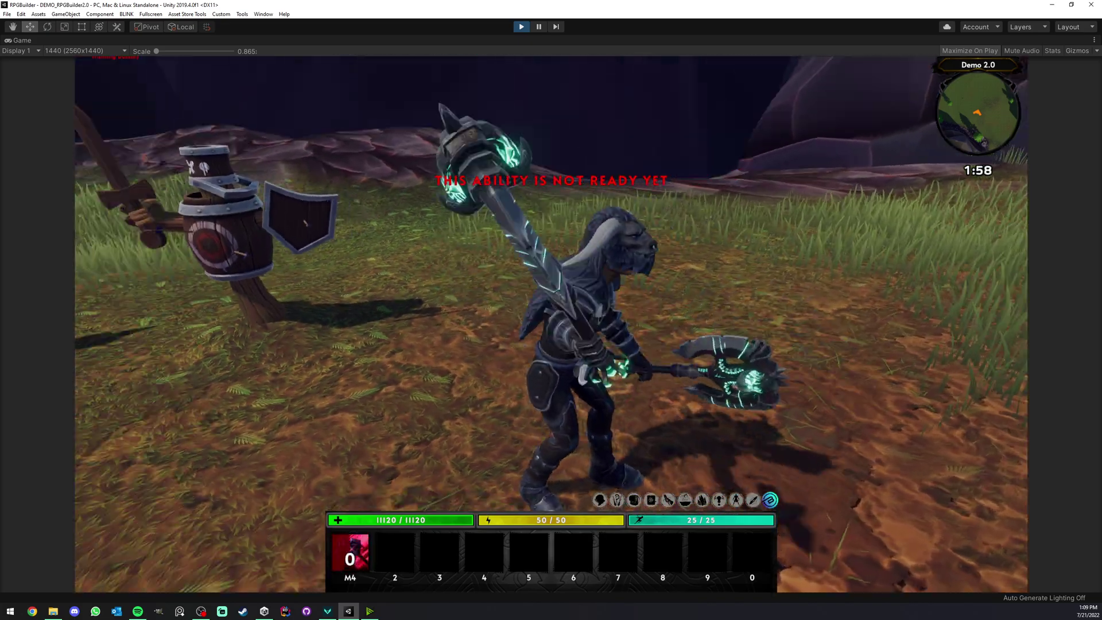
{"action": "scroll", "coordinate": [552, 324], "scroll_direction": "down", "scroll_amount": 5}
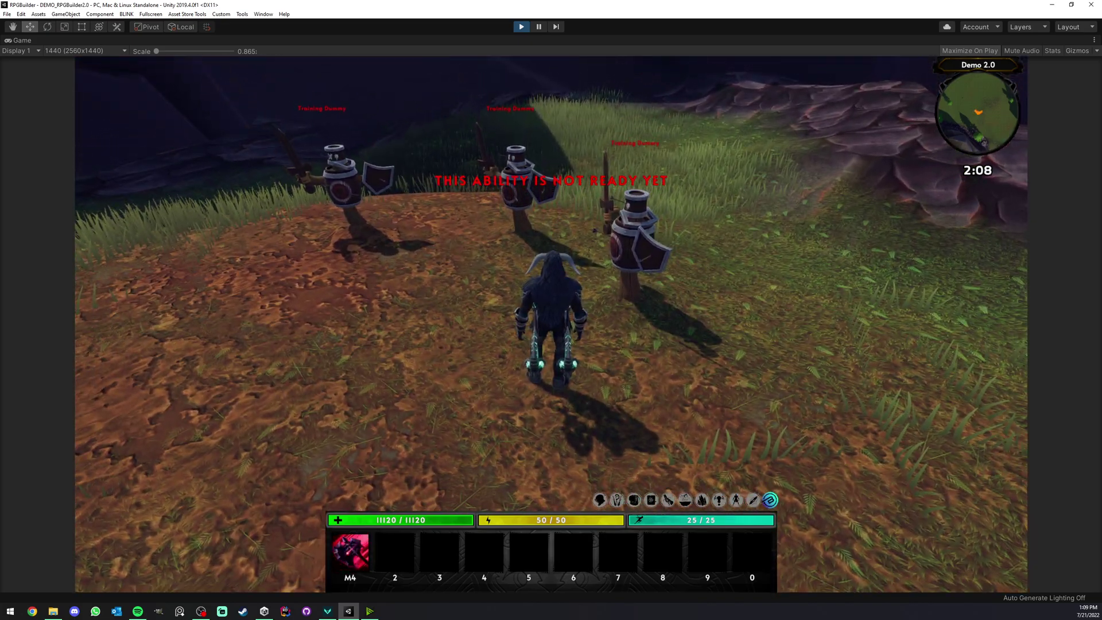
{"action": "right_click_drag", "start_coordinate": [190, 62], "coordinate": [299, 86]}
{"action": "key", "text": "w"}
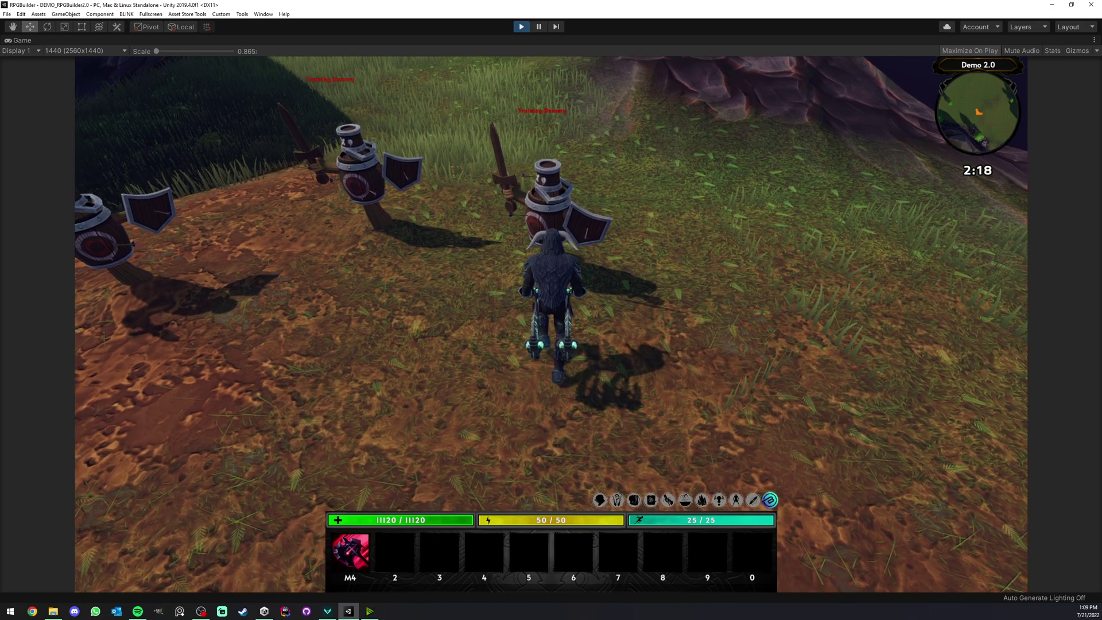
{"action": "key", "text": "M4"}
{"action": "key", "text": "M4"}
{"action": "key", "text": "M4"}
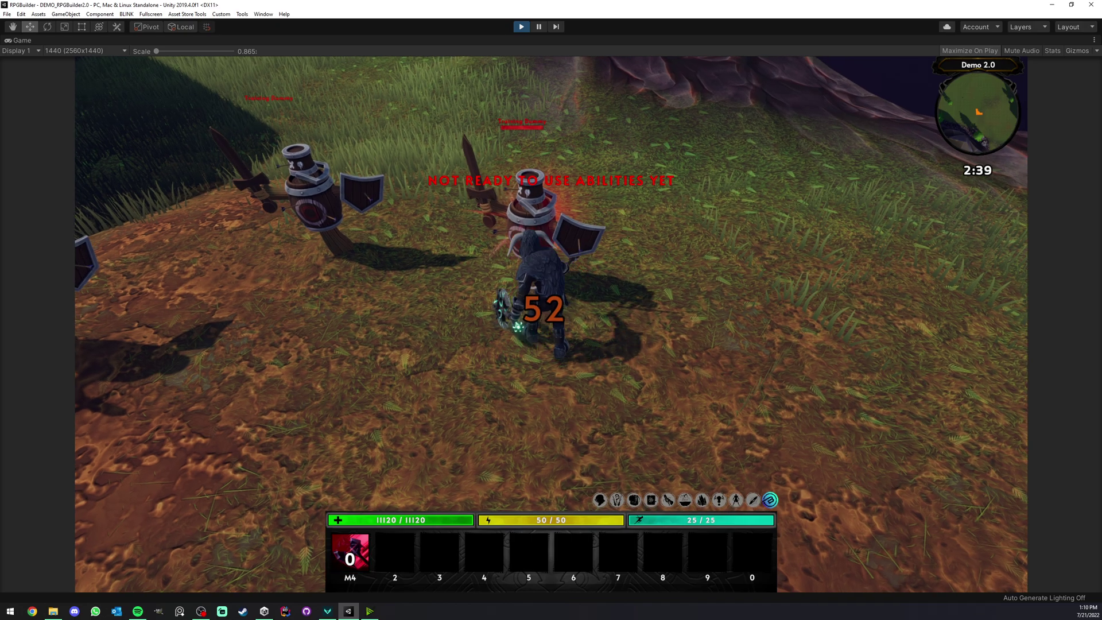
Step: Leave the maximized Game view and reopen the Cleave ability in a maximized RPG Builder panel
{"action": "right_click", "coordinate": [43, 41]}
{"action": "left_click", "coordinate": [68, 68]}
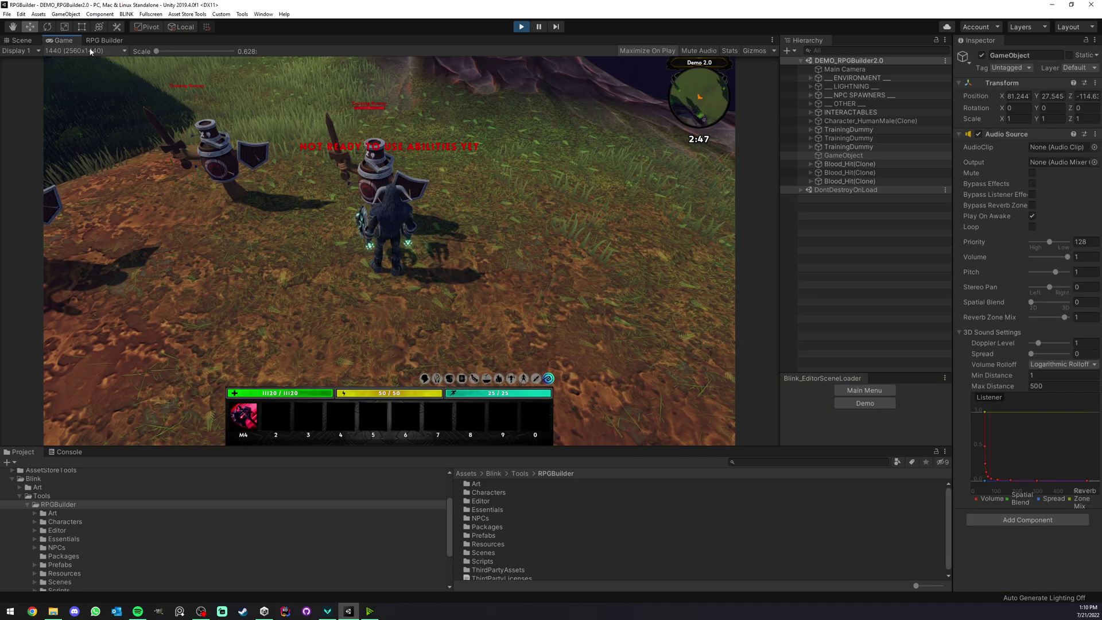
{"action": "left_click", "coordinate": [98, 41]}
{"action": "right_click", "coordinate": [98, 41]}
{"action": "left_click", "coordinate": [122, 46]}
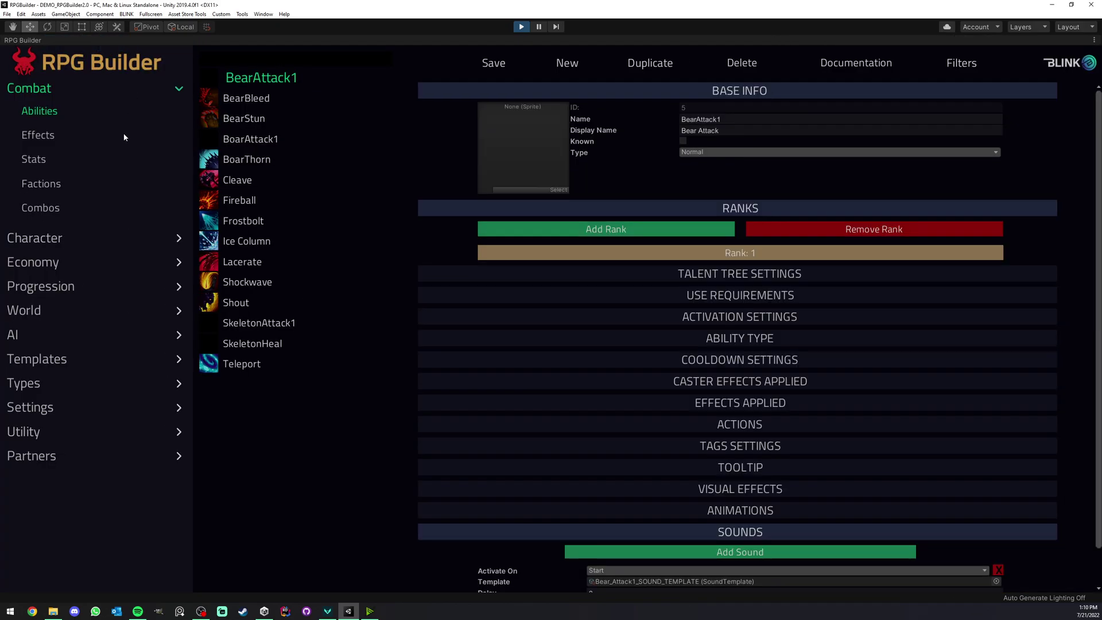
{"action": "left_click", "coordinate": [236, 181]}
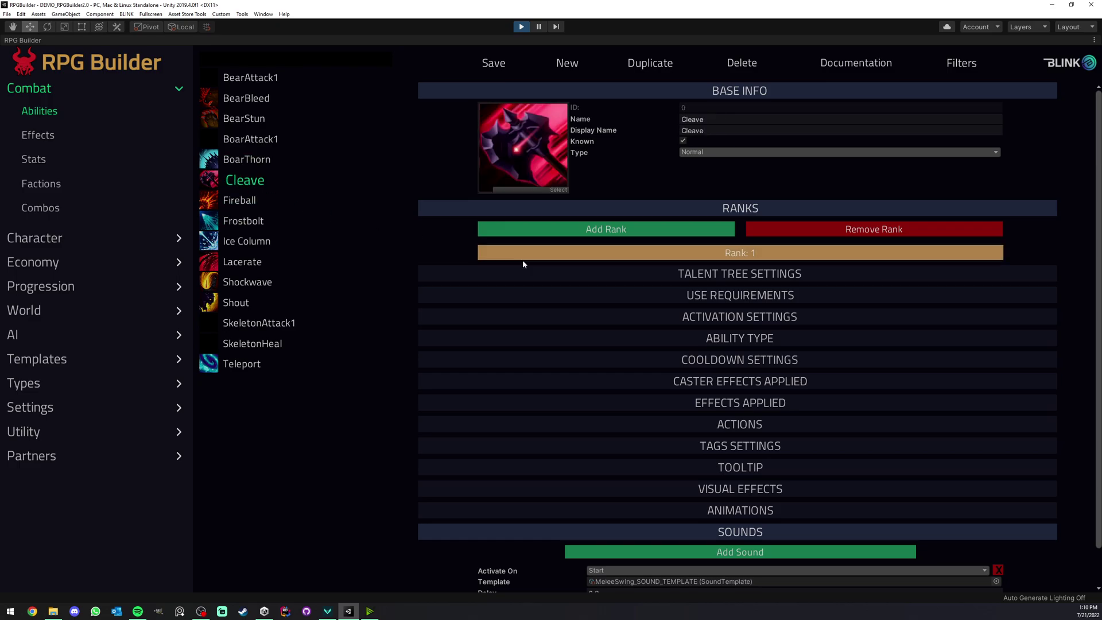
Step: Check which effect the Cleave ability applies and open the Cleave entry among the combat effects
{"action": "scroll", "coordinate": [534, 264], "scroll_direction": "down", "scroll_amount": 2}
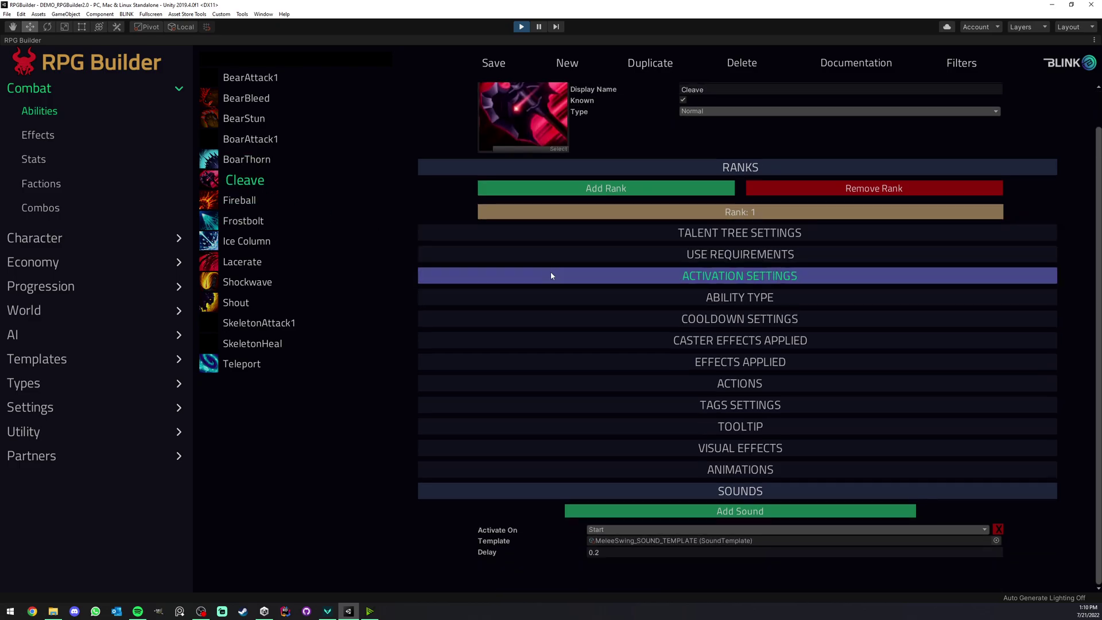
{"action": "left_click", "coordinate": [633, 361]}
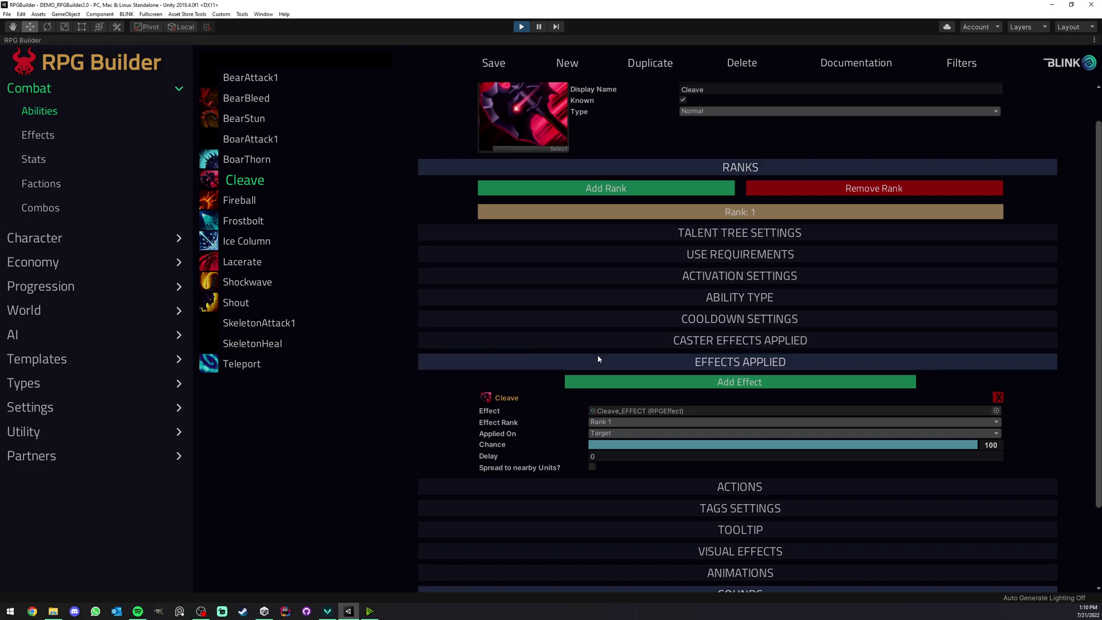
{"action": "scroll", "coordinate": [546, 357], "scroll_direction": "down", "scroll_amount": 3}
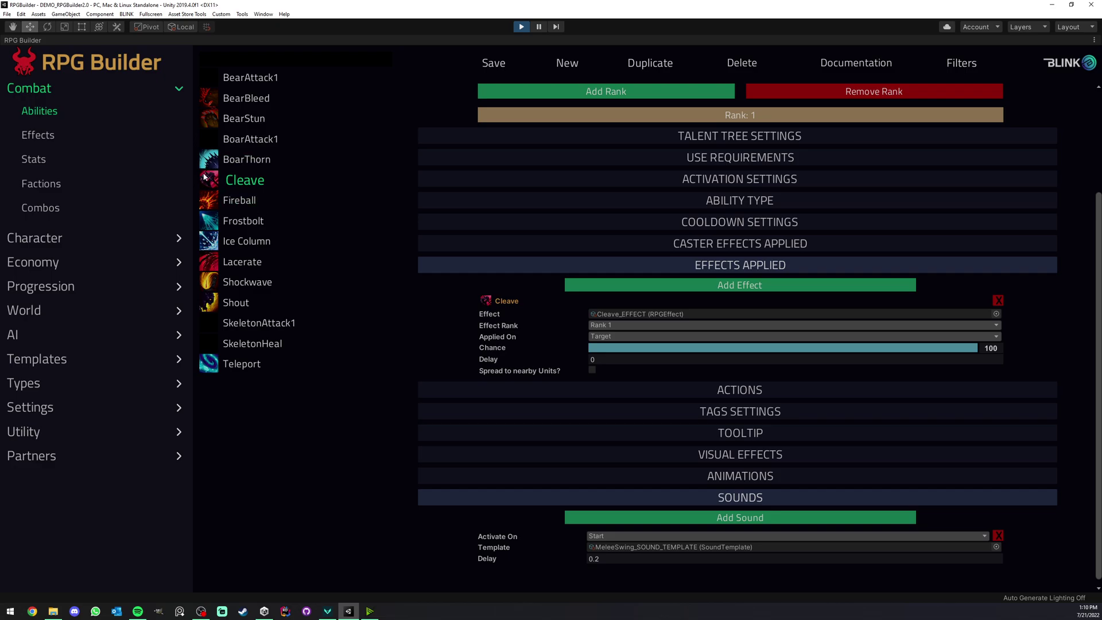
{"action": "left_click", "coordinate": [36, 135]}
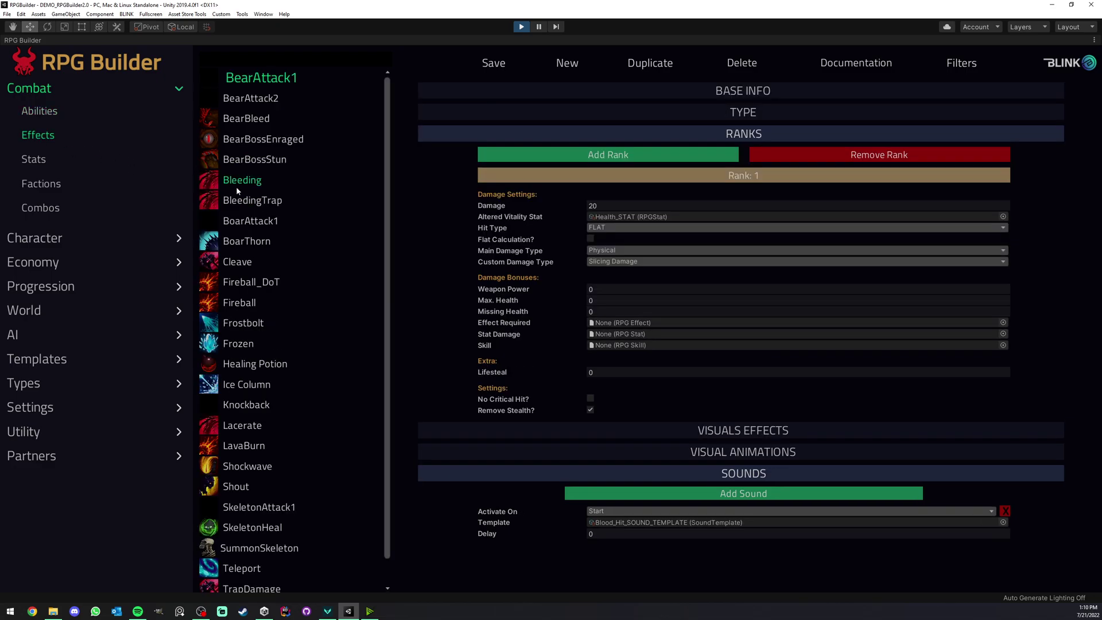
{"action": "left_click", "coordinate": [239, 266]}
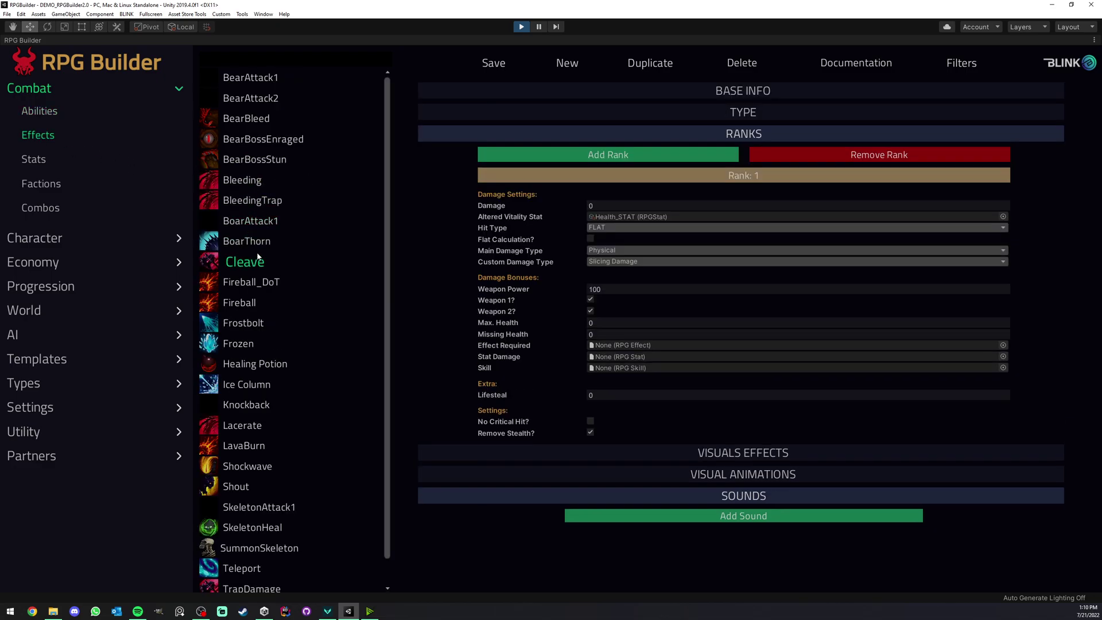
Step: Add a sound entry to the Cleave effect, assign Blood_Hit_SOUND_TEMPLATE to it, and save the effect
{"action": "scroll", "coordinate": [250, 256], "scroll_direction": "down", "scroll_amount": 1}
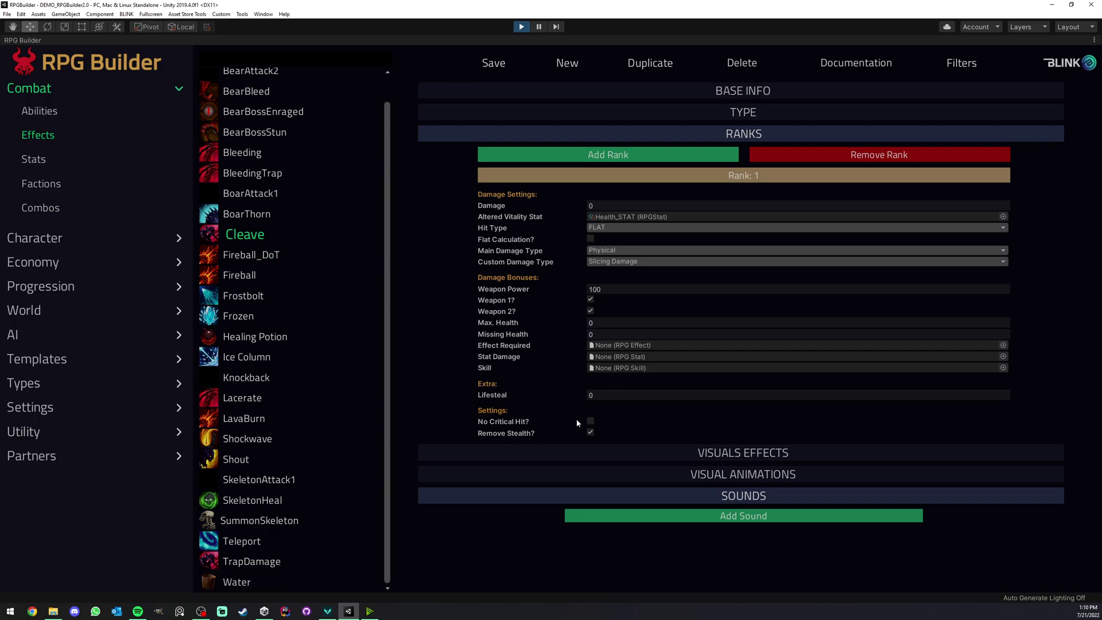
{"action": "left_click", "coordinate": [707, 516]}
{"action": "scroll", "coordinate": [707, 498], "scroll_direction": "down", "scroll_amount": 1}
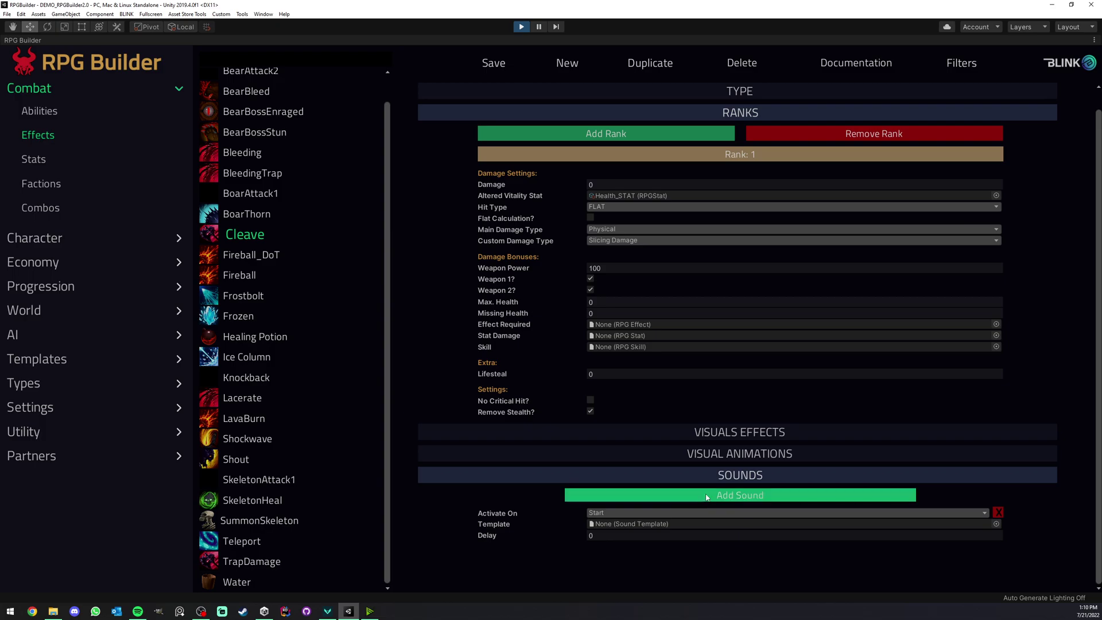
{"action": "left_click", "coordinate": [833, 536]}
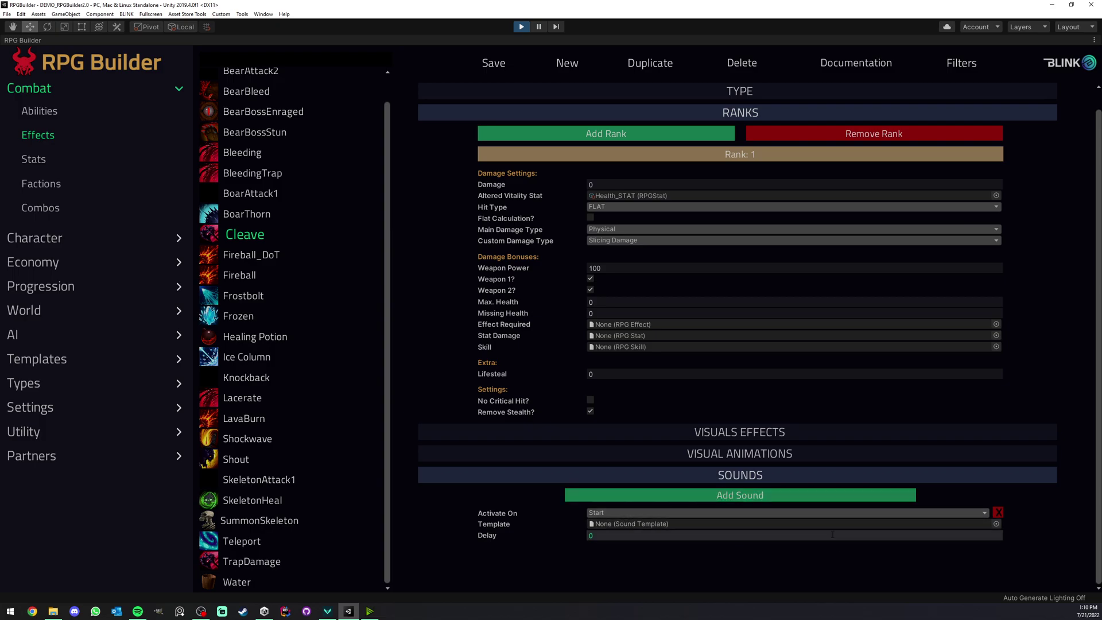
{"action": "left_click", "coordinate": [996, 523]}
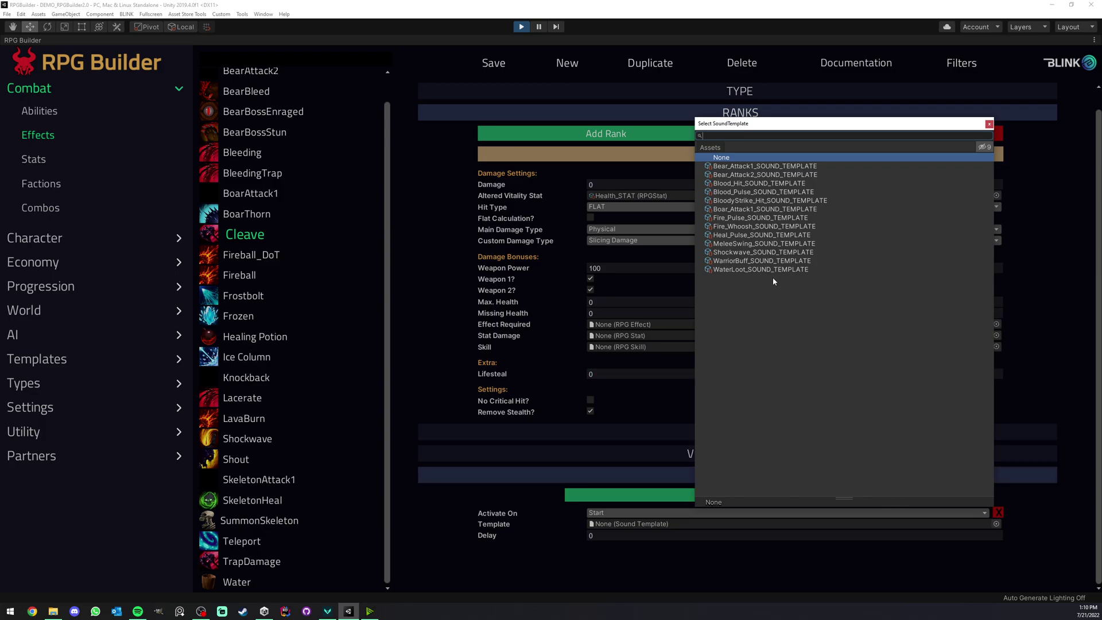
{"action": "double_click", "coordinate": [740, 184]}
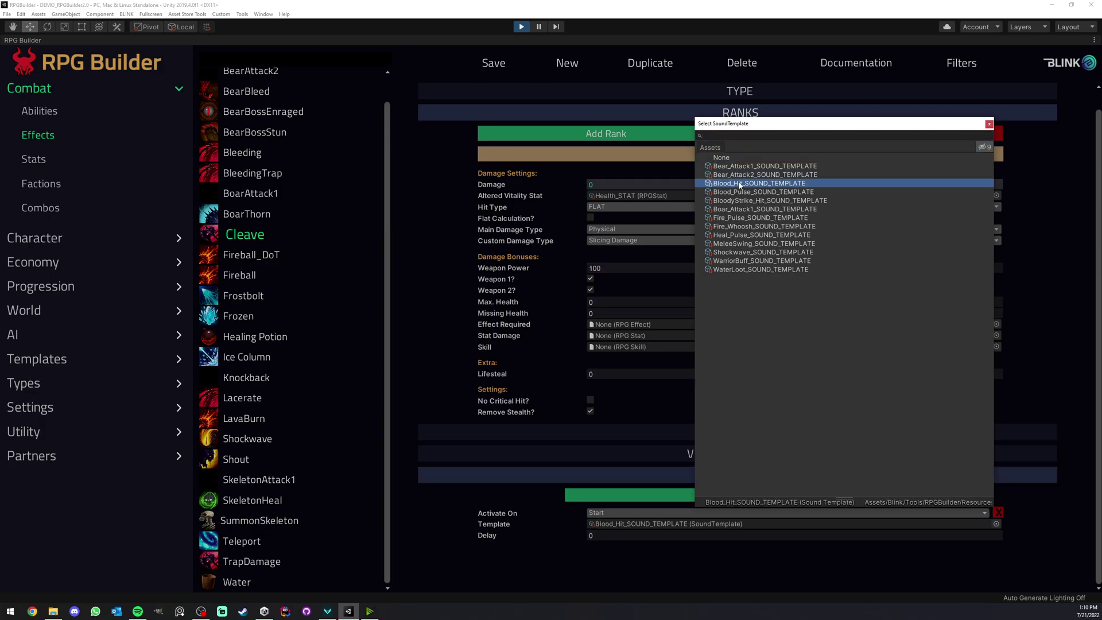
{"action": "left_click", "coordinate": [492, 66]}
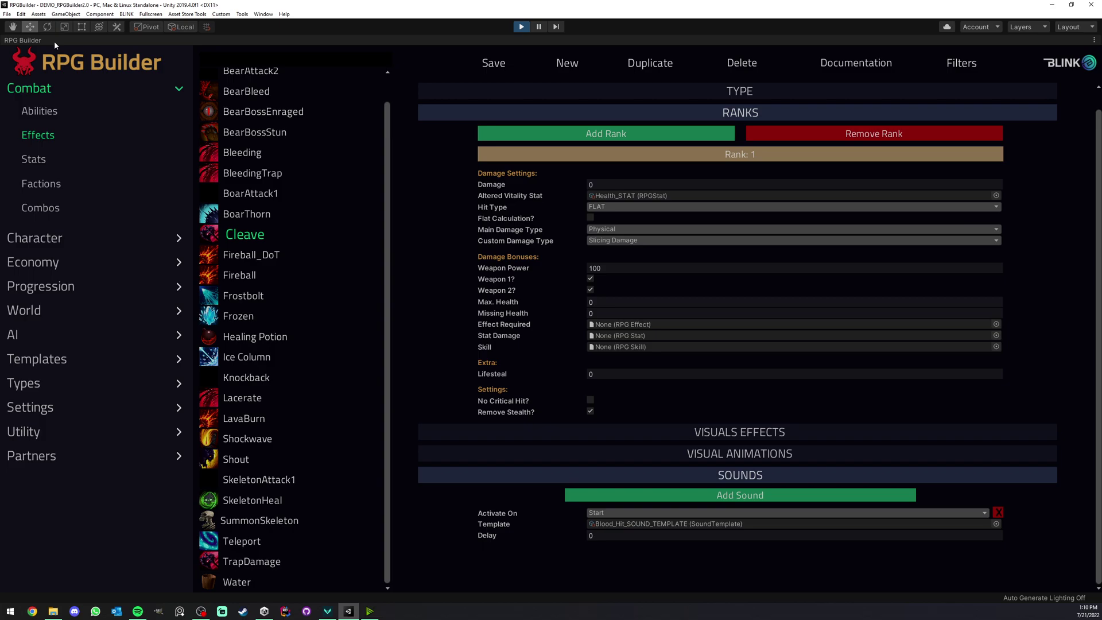
Step: Switch from RPG Builder to the maximized Game view and test Cleave's hit sound on the training dummies
{"action": "right_click", "coordinate": [54, 41]}
{"action": "left_click", "coordinate": [71, 48]}
{"action": "left_click", "coordinate": [60, 40]}
{"action": "right_click", "coordinate": [56, 40]}
{"action": "left_click", "coordinate": [81, 67]}
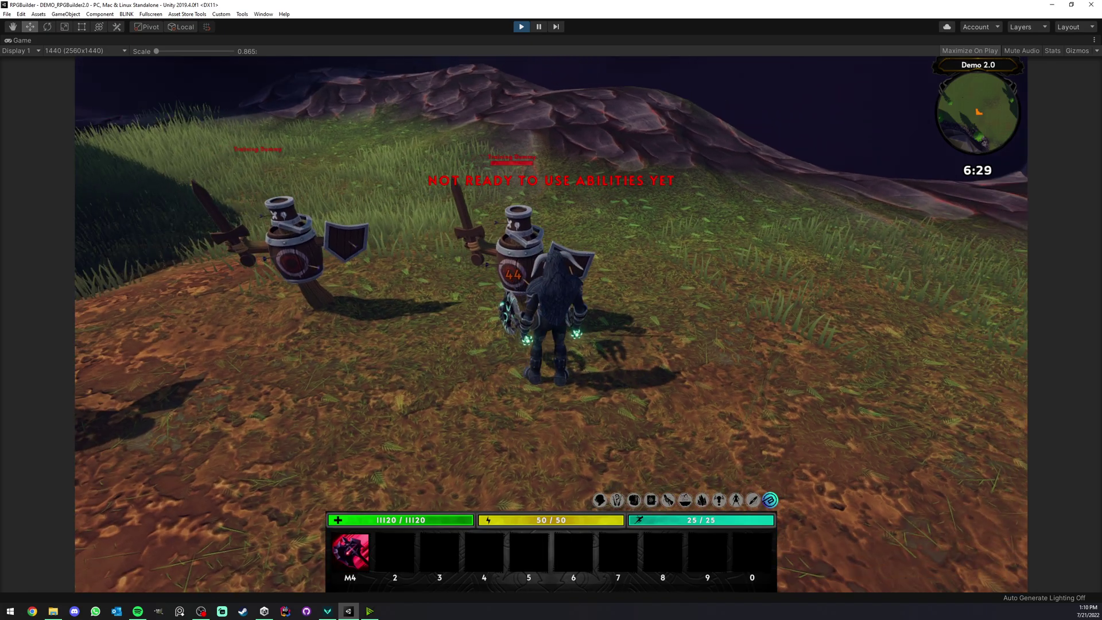
{"action": "key", "text": "d"}
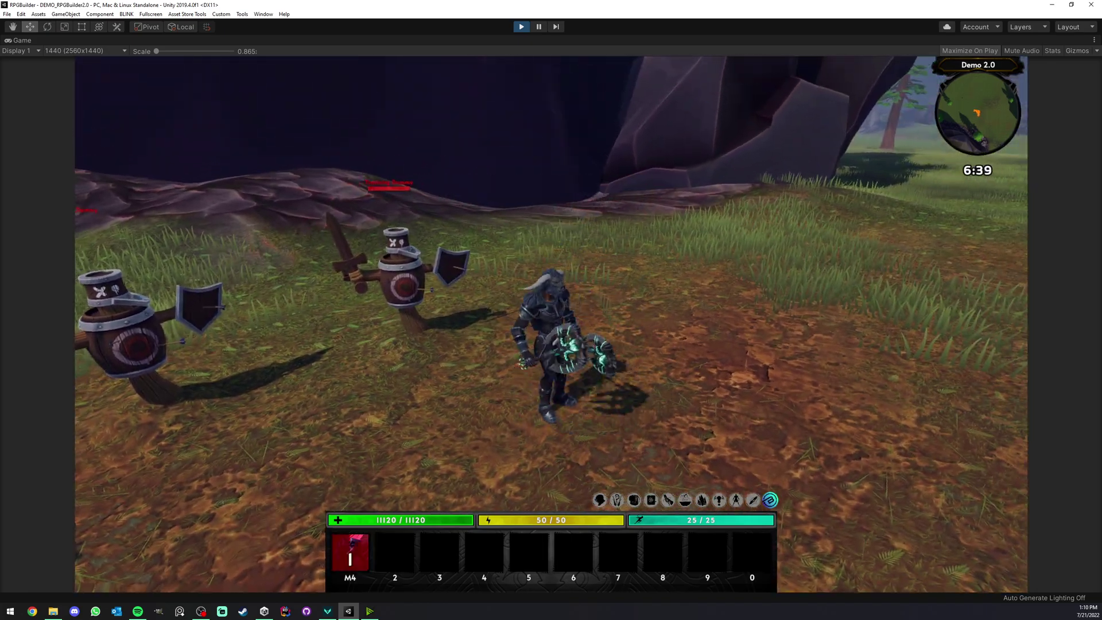
{"action": "key", "text": "a"}
{"action": "key", "text": "w"}
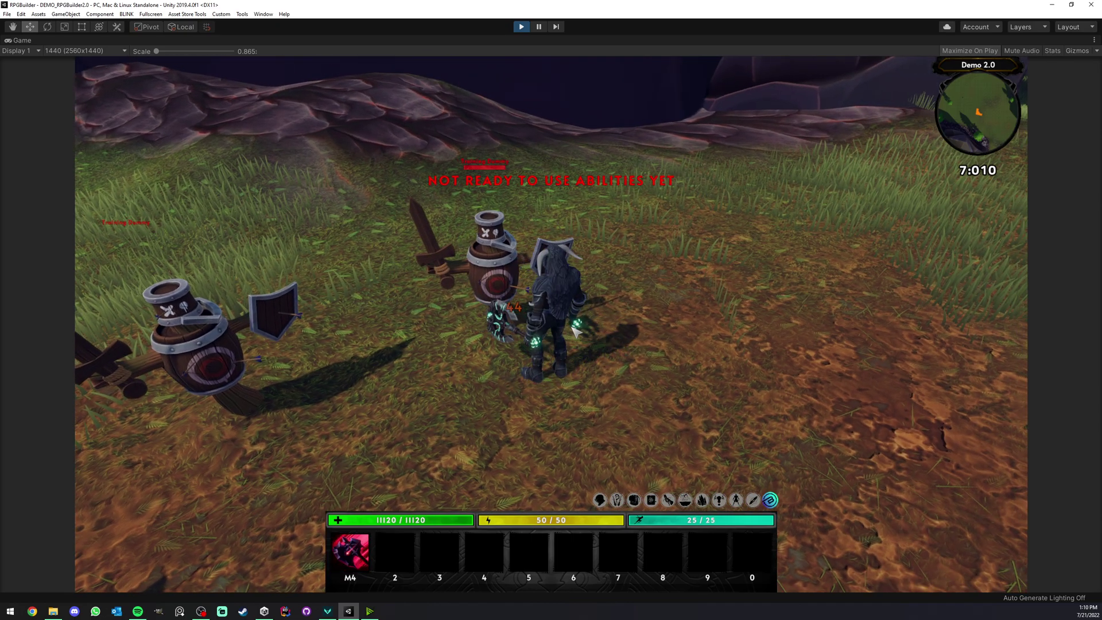
Step: Leave the maximized Game view and open the Blood_Hit sound template in RPG Builder
{"action": "right_click", "coordinate": [21, 40]}
{"action": "left_click", "coordinate": [92, 71]}
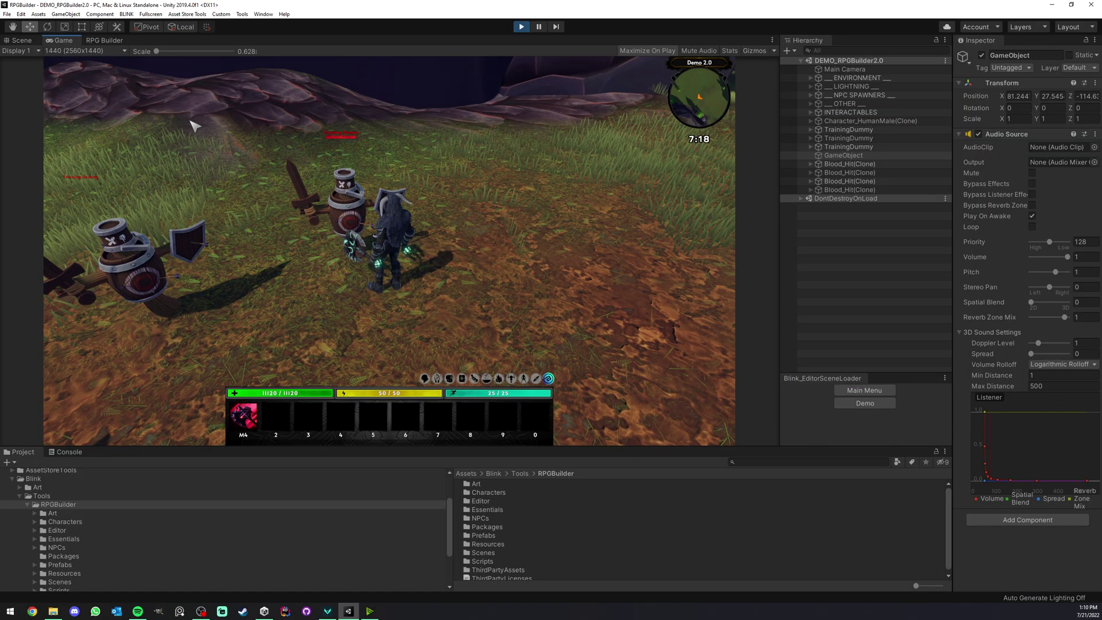
{"action": "left_click", "coordinate": [105, 40]}
{"action": "scroll", "coordinate": [29, 231], "scroll_direction": "down", "scroll_amount": 1}
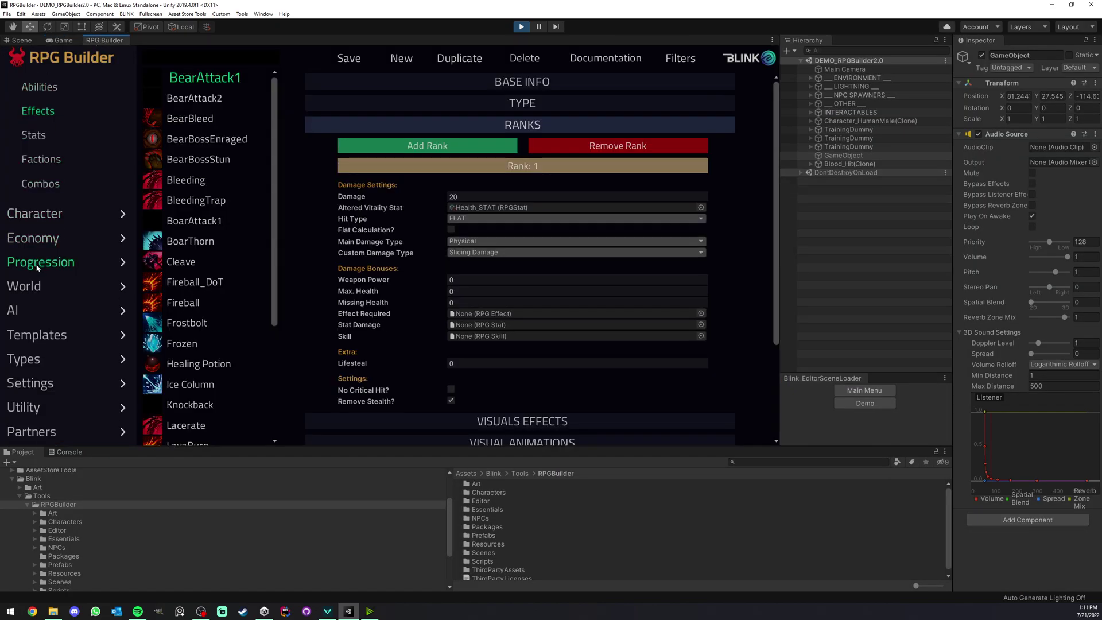
{"action": "left_click", "coordinate": [34, 335]}
{"action": "scroll", "coordinate": [46, 322], "scroll_direction": "down", "scroll_amount": 4}
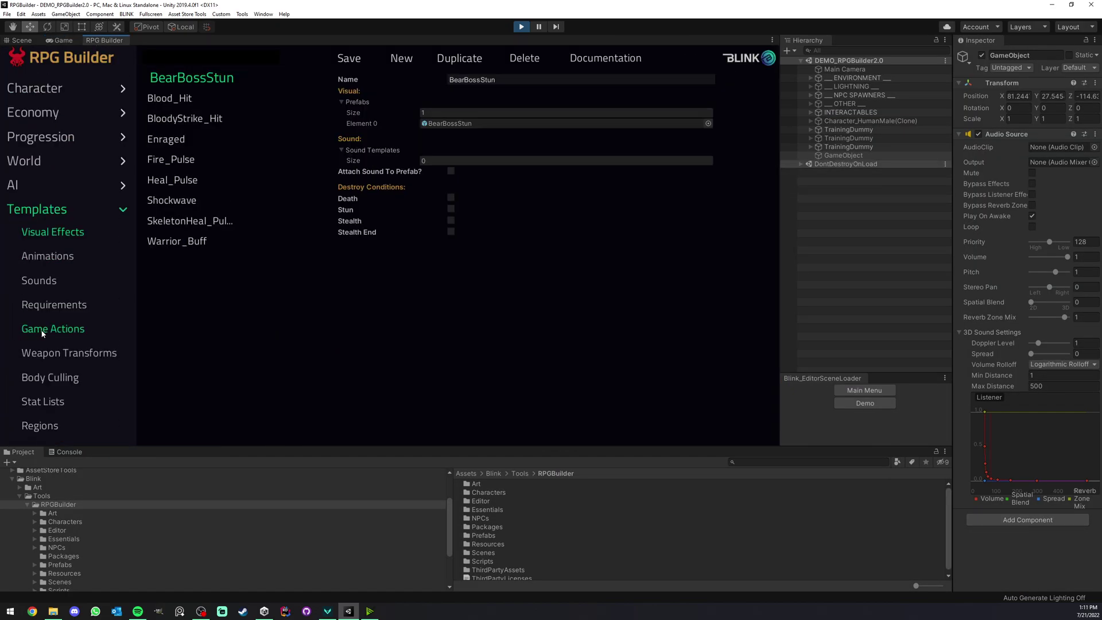
{"action": "left_click", "coordinate": [39, 216]}
{"action": "left_click", "coordinate": [185, 120]}
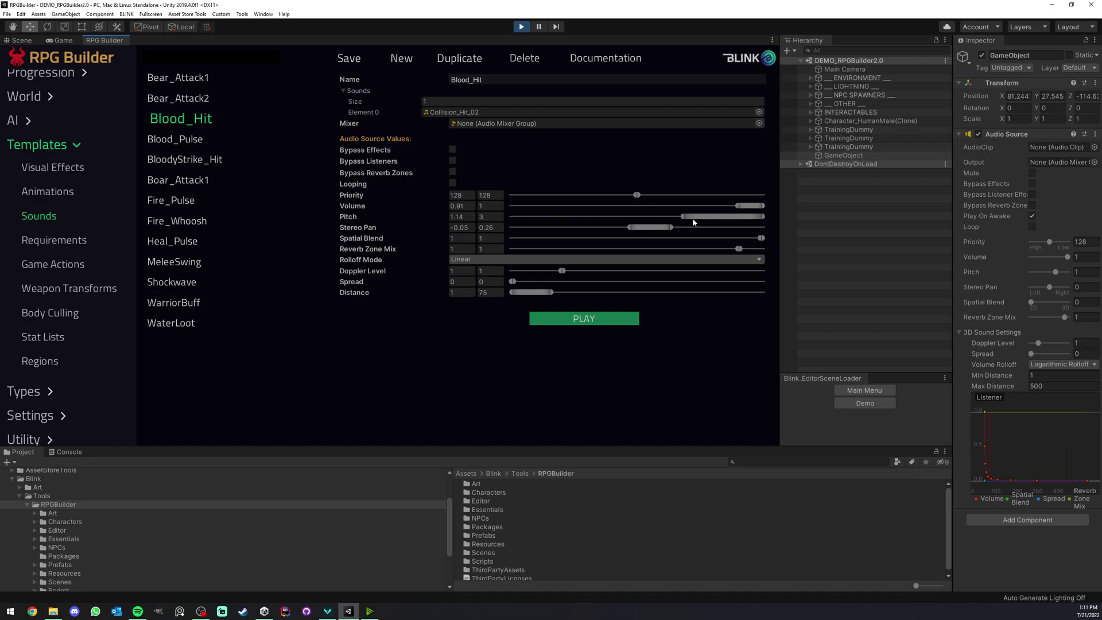
Step: Set the Blood_Hit template's pitch range to 0.35–2.35 and preview its sound
{"action": "left_click_drag", "start_coordinate": [684, 219], "coordinate": [656, 218]}
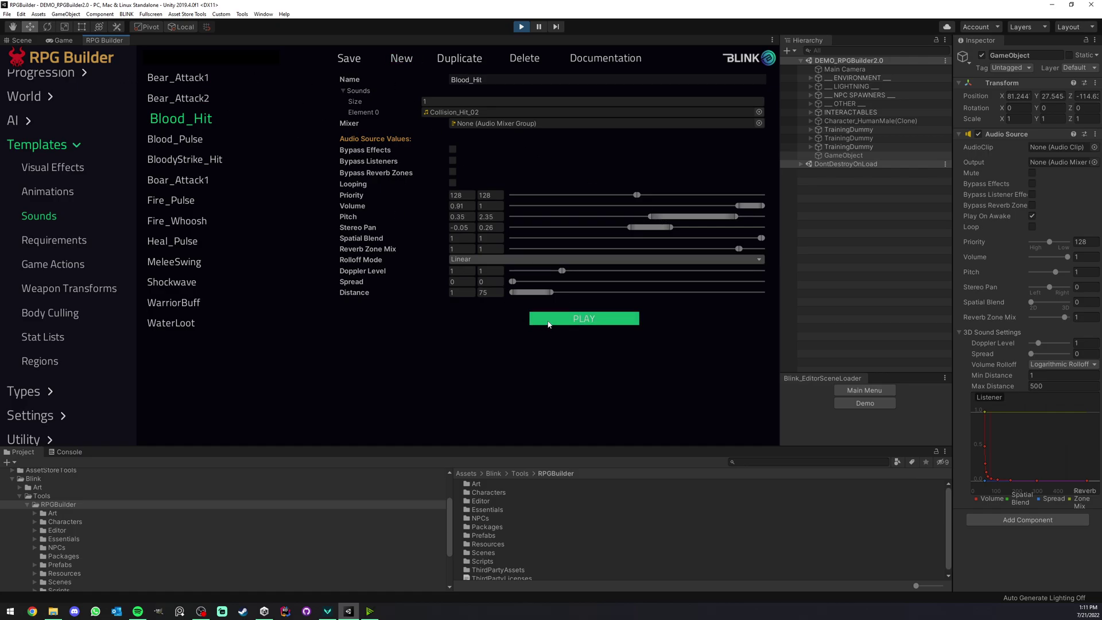
{"action": "left_click", "coordinate": [832, 292]}
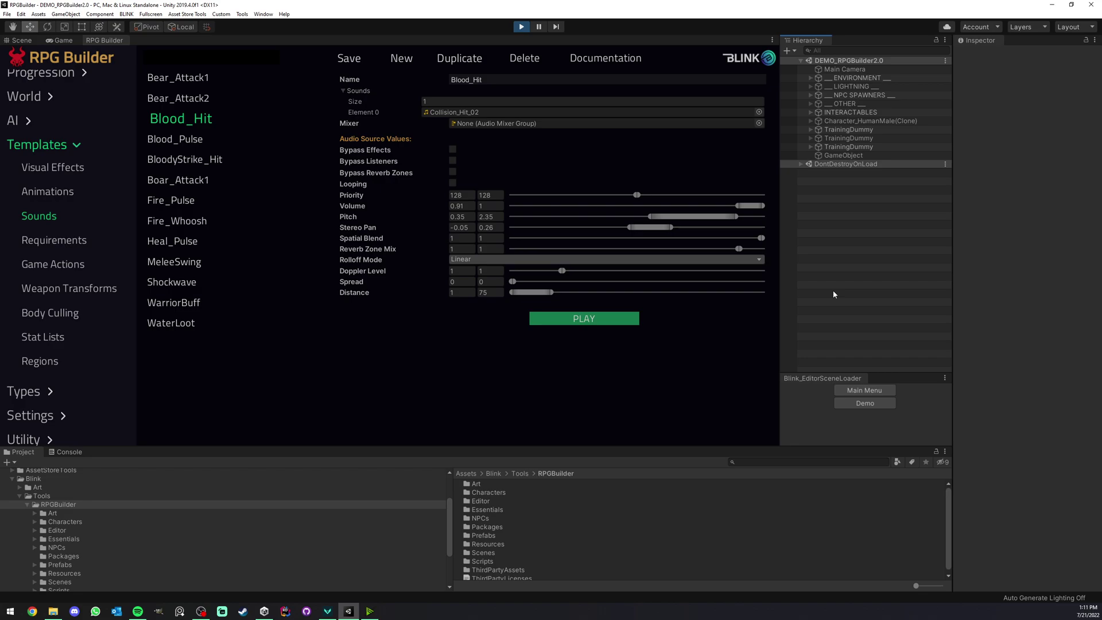
{"action": "left_click", "coordinate": [587, 322]}
{"action": "left_click", "coordinate": [587, 322]}
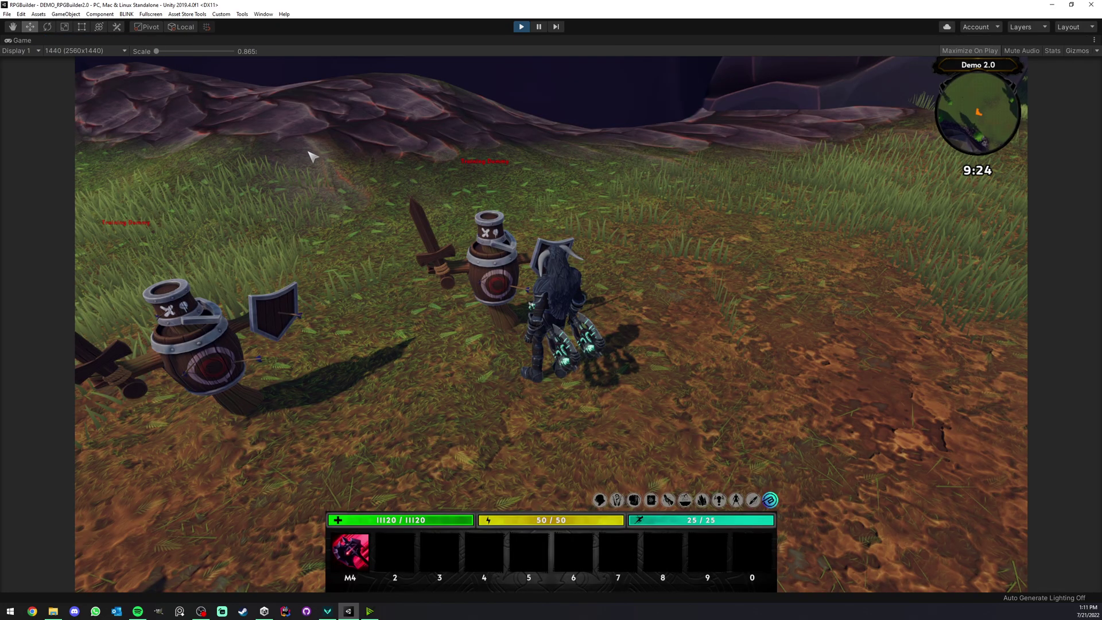
Step: Use Cleave on a training dummy in the maximized Game view to hear the adjusted hit sound
{"action": "right_click_drag", "start_coordinate": [313, 156], "coordinate": [270, 183]}
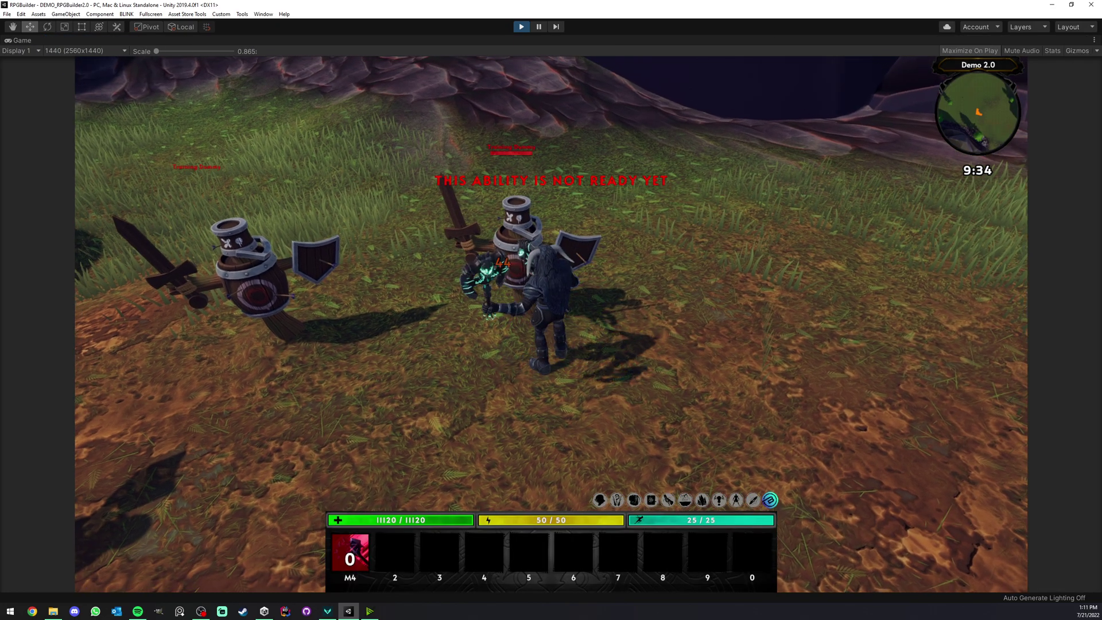
{"action": "key", "text": "M4"}
{"action": "key", "text": "M4"}
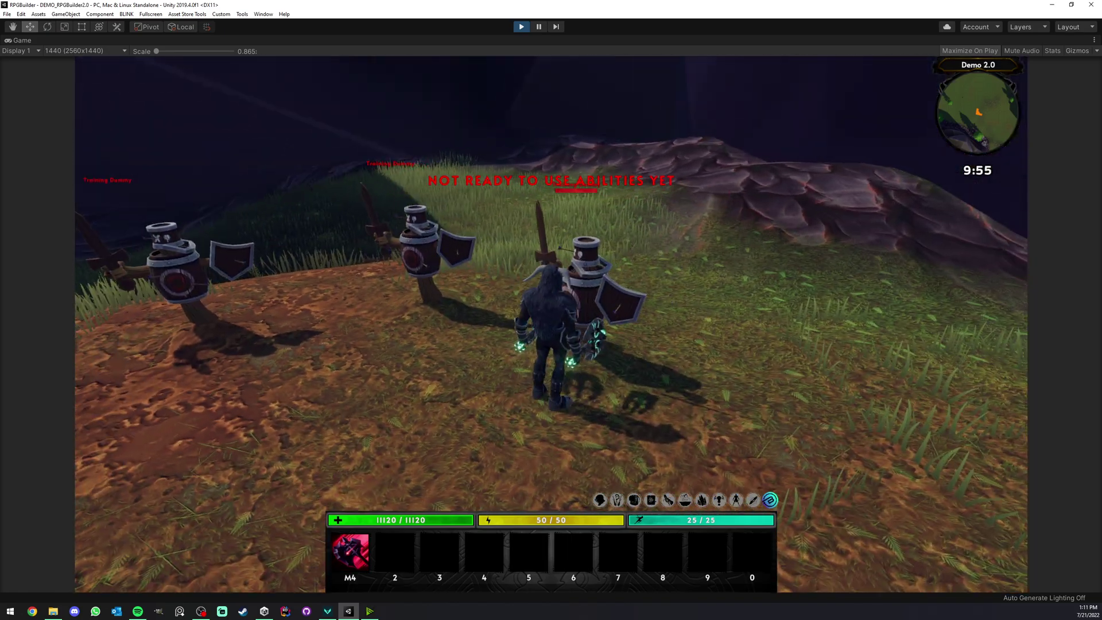
Step: Leave the maximized Game view and open the sound templates in RPG Builder
{"action": "right_click", "coordinate": [61, 44]}
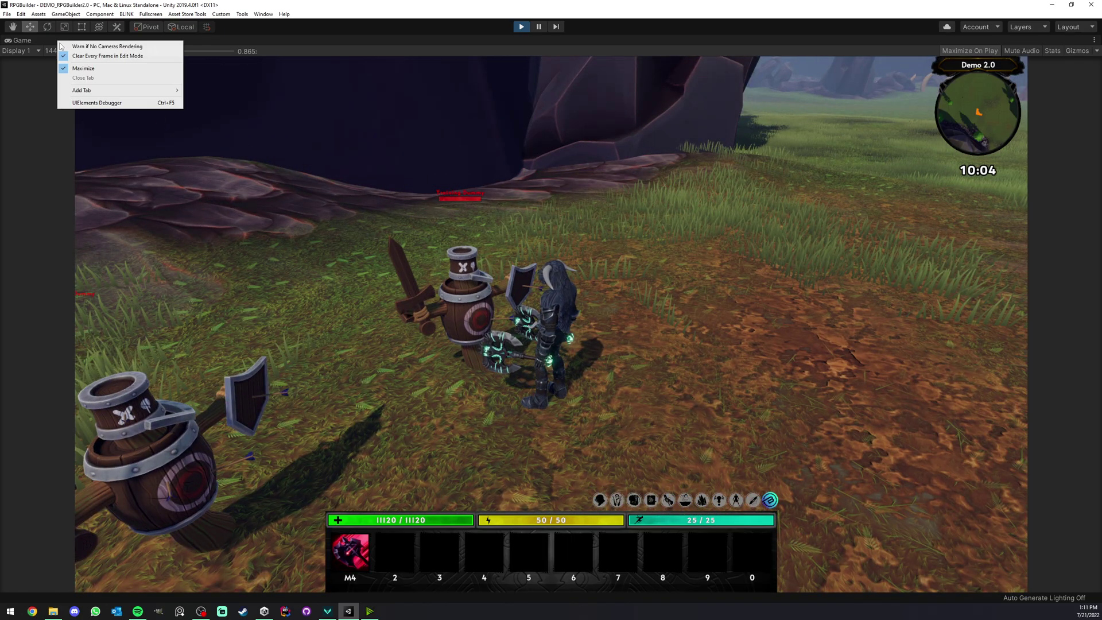
{"action": "left_click", "coordinate": [83, 69]}
{"action": "left_click", "coordinate": [105, 40]}
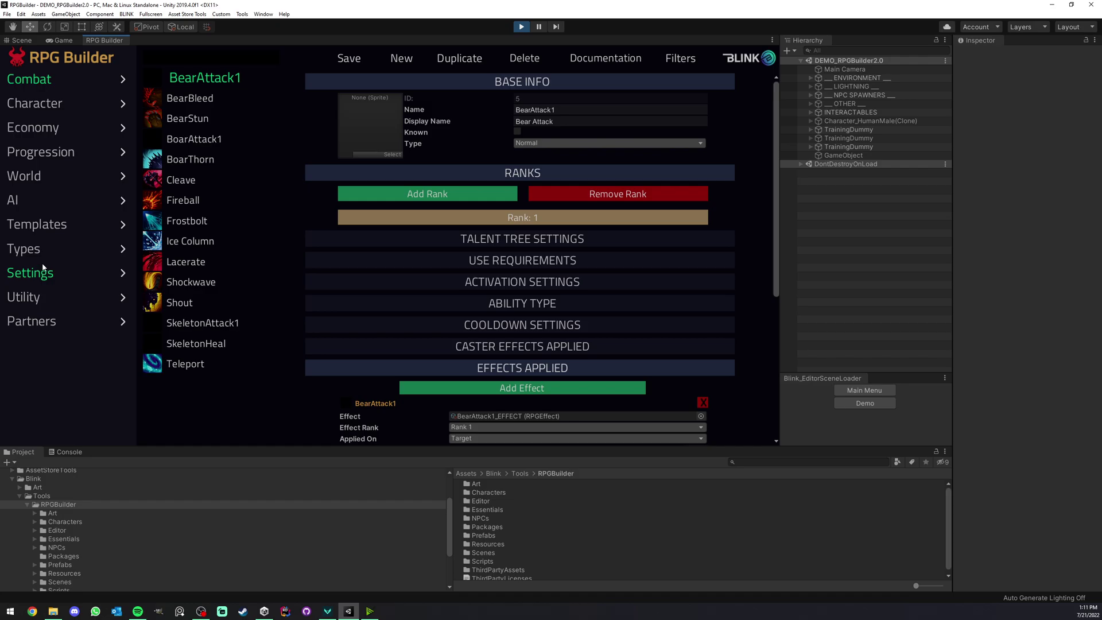
{"action": "left_click", "coordinate": [37, 224]}
{"action": "left_click", "coordinate": [40, 295]}
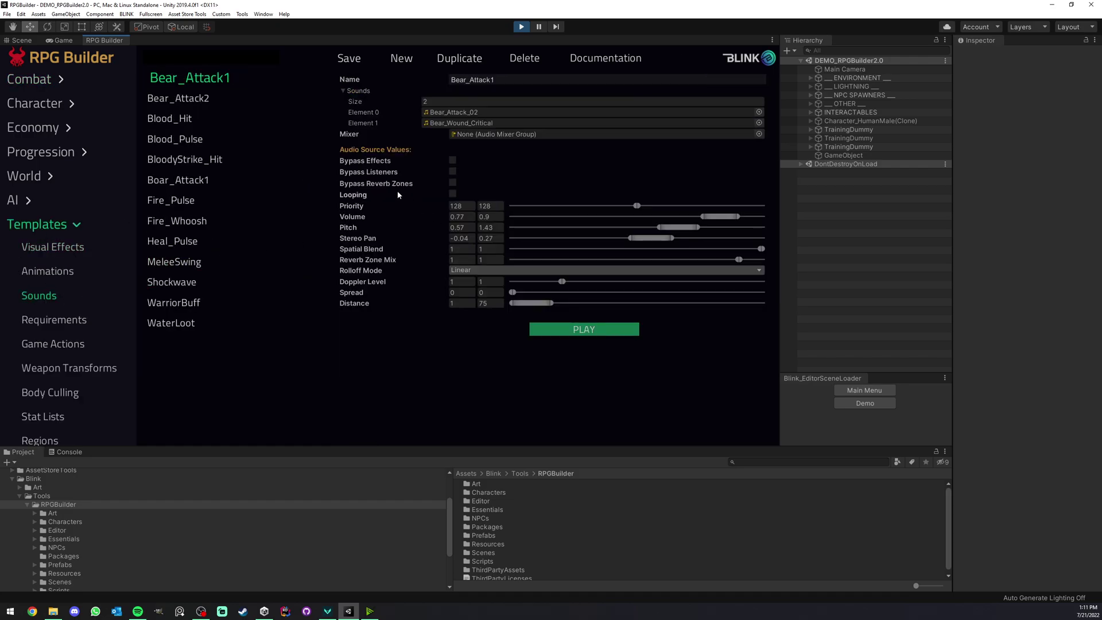
Step: Raise the Blood_Hit template's minimum pitch to 1.14, preview the sound and save the template
{"action": "left_click", "coordinate": [180, 121]}
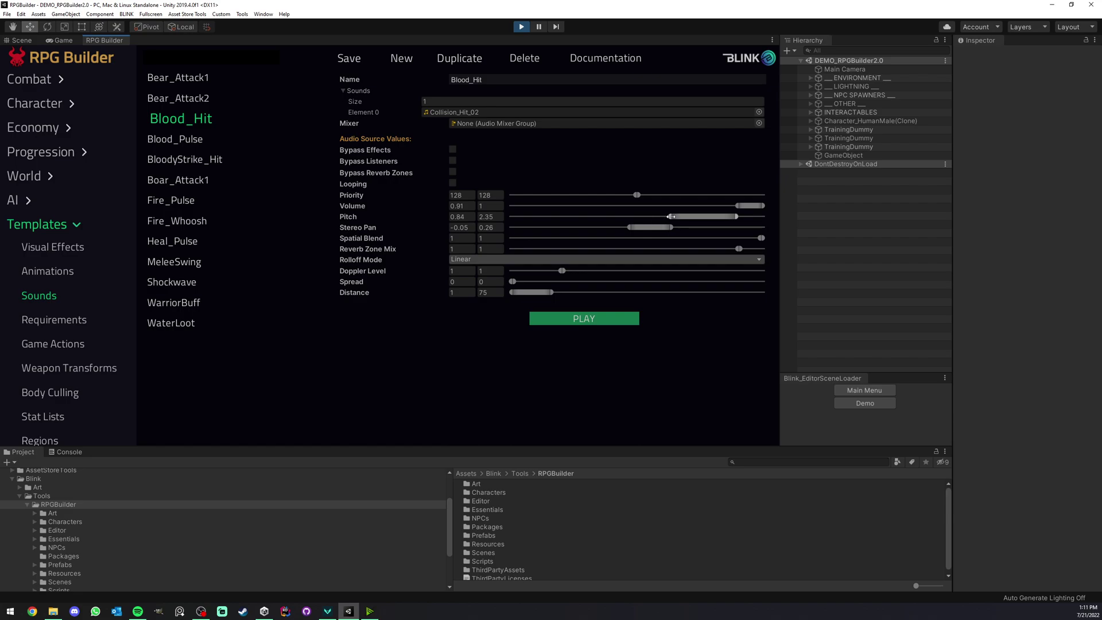
{"action": "left_click", "coordinate": [599, 316]}
{"action": "left_click", "coordinate": [606, 319]}
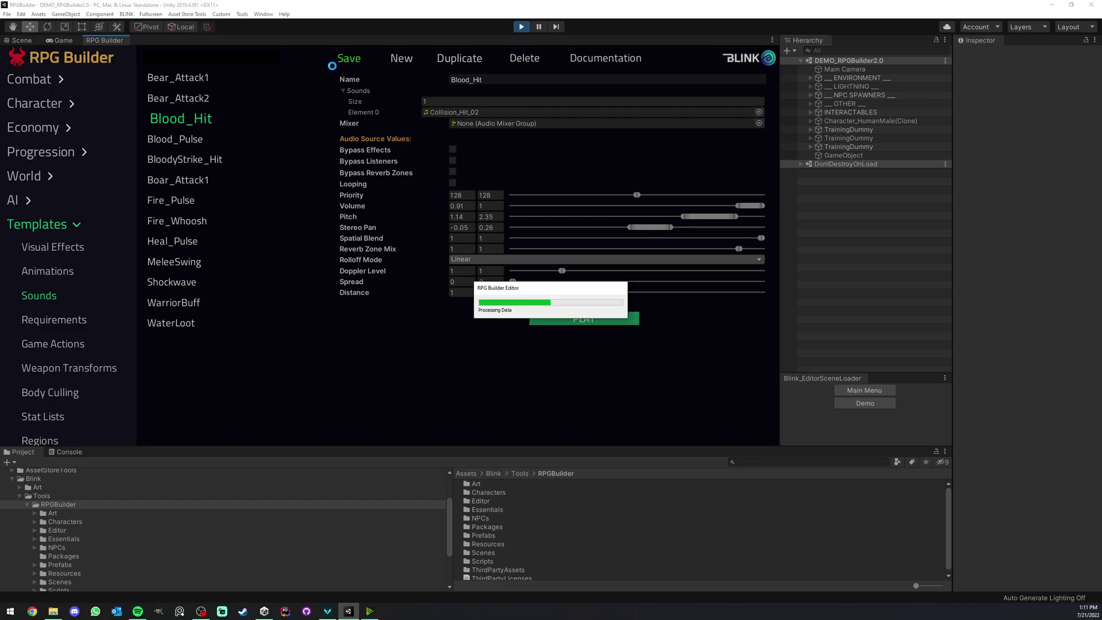
Step: Maximize the Game view and use Cleave on the training dummies to hear the higher-pitched hit sound
{"action": "right_click", "coordinate": [65, 40]}
{"action": "left_click", "coordinate": [93, 66]}
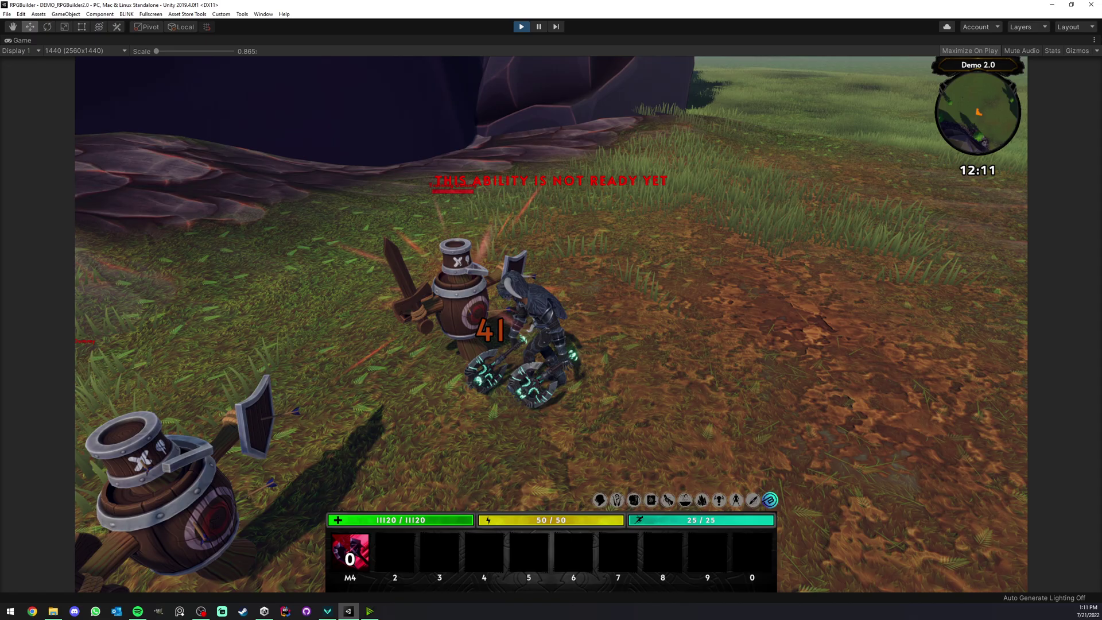
{"action": "scroll", "coordinate": [552, 324], "scroll_direction": "up", "scroll_amount": 5}
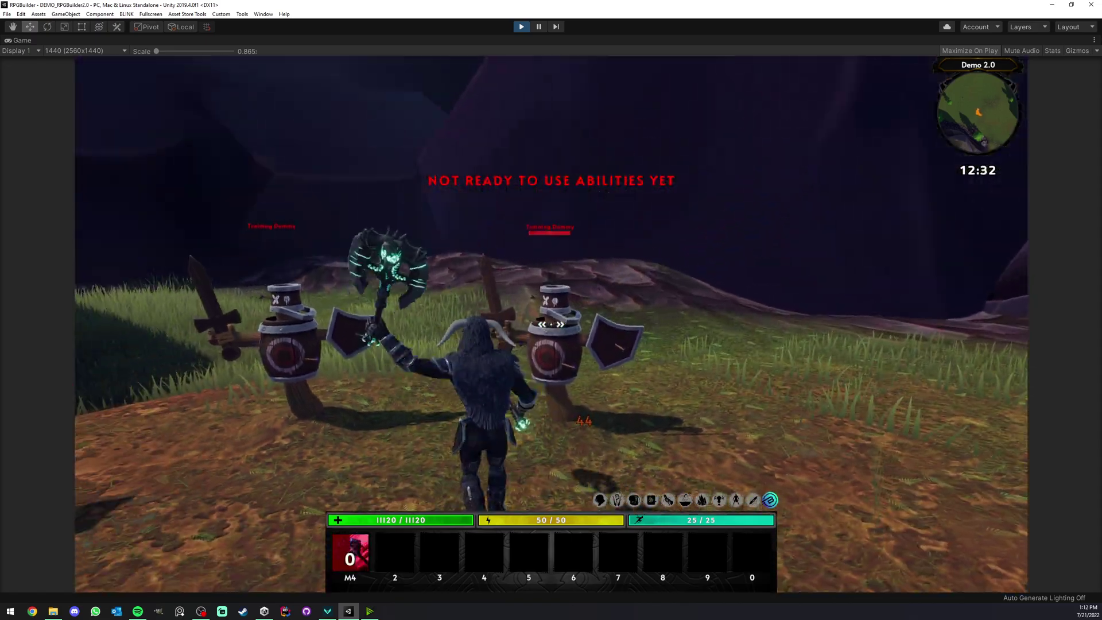
{"action": "key", "text": "s"}
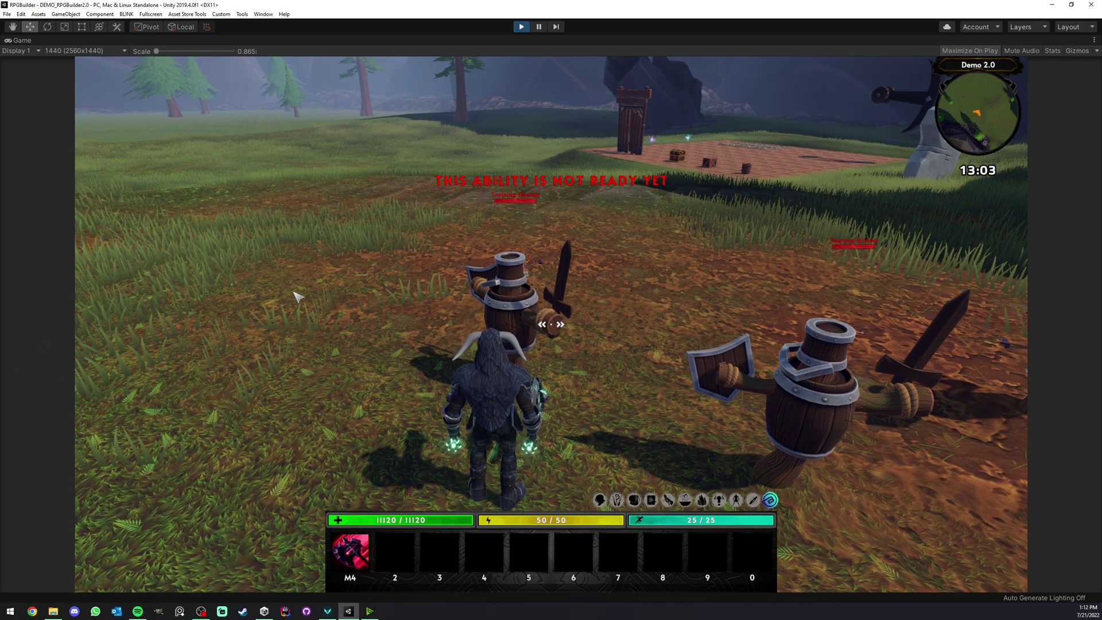
Step: Restore the Game view to its normal size and reopen the Blood_Hit sound template in RPG Builder
{"action": "right_click", "coordinate": [68, 42]}
{"action": "left_click", "coordinate": [86, 65]}
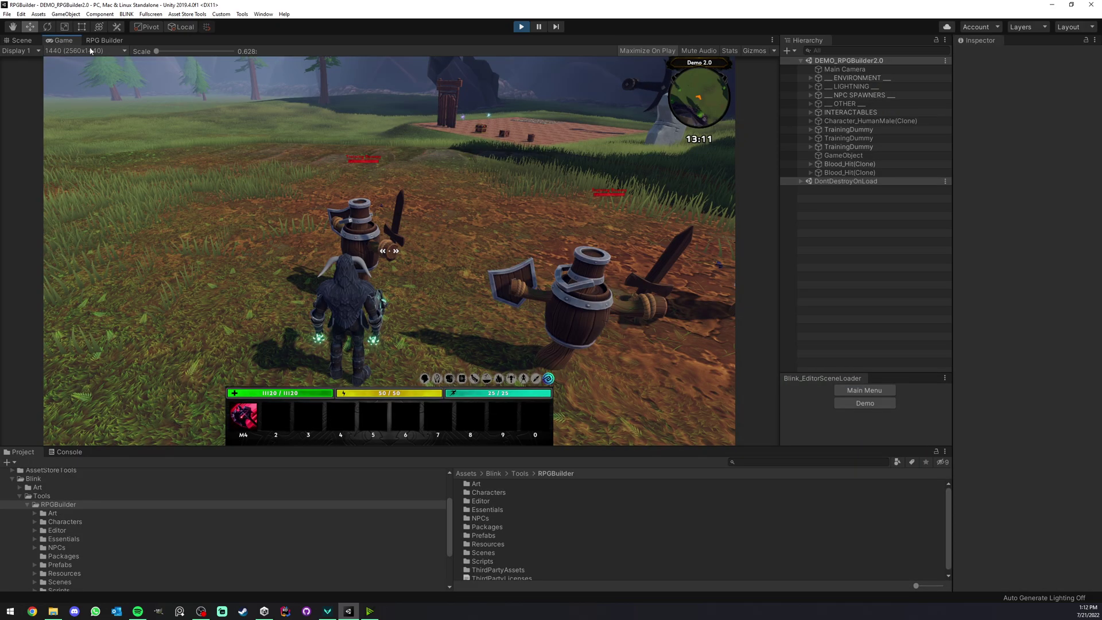
{"action": "left_click", "coordinate": [95, 40]}
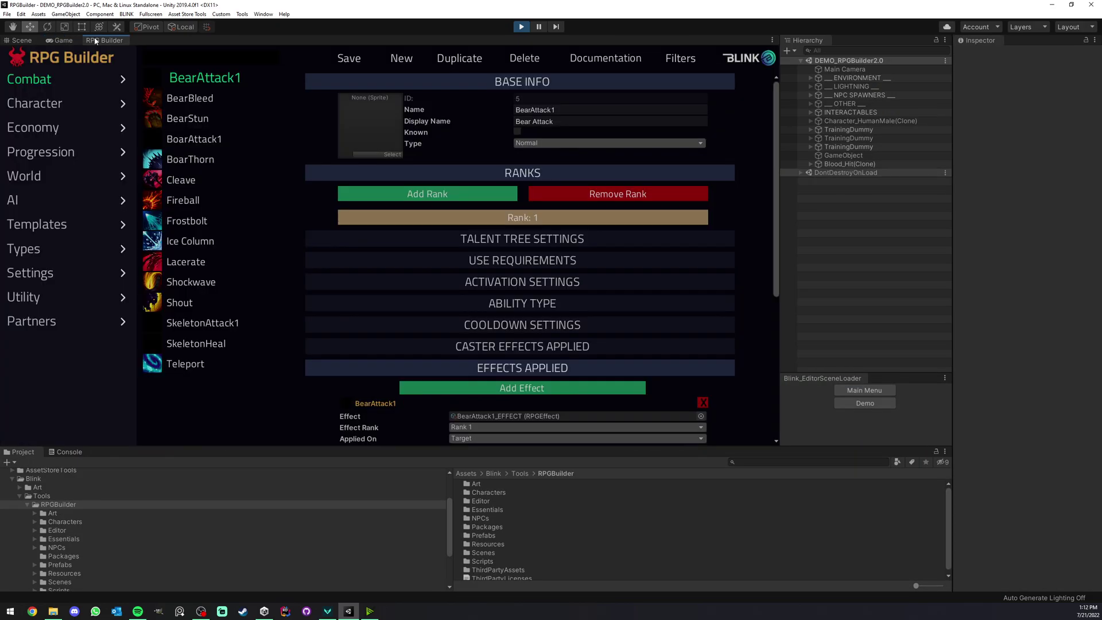
{"action": "left_click", "coordinate": [41, 230]}
{"action": "left_click", "coordinate": [39, 295]}
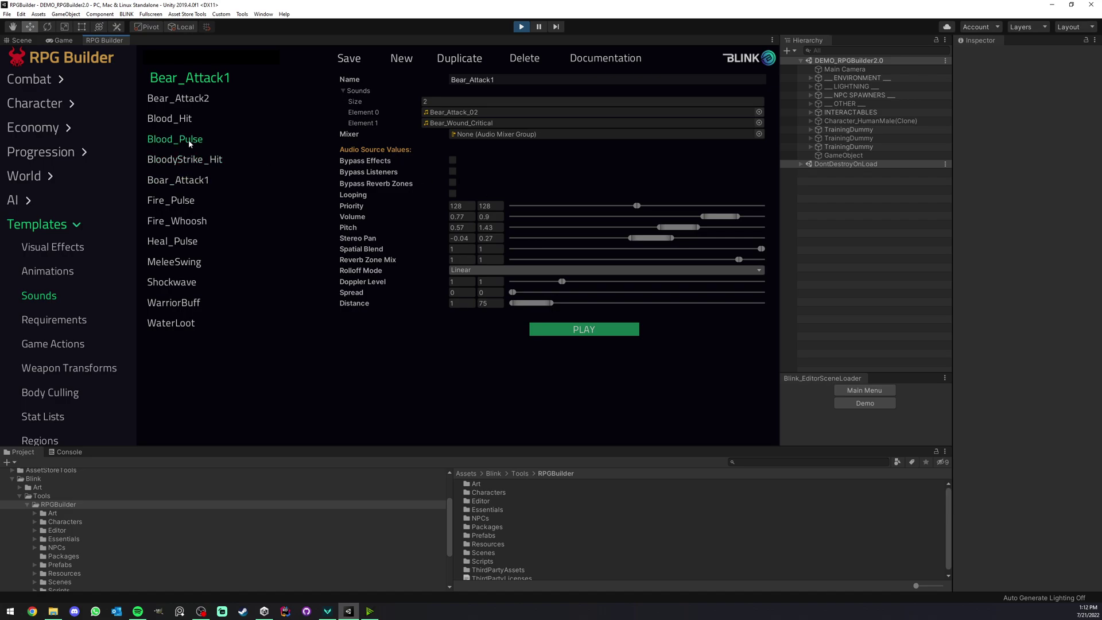
{"action": "left_click", "coordinate": [170, 118]}
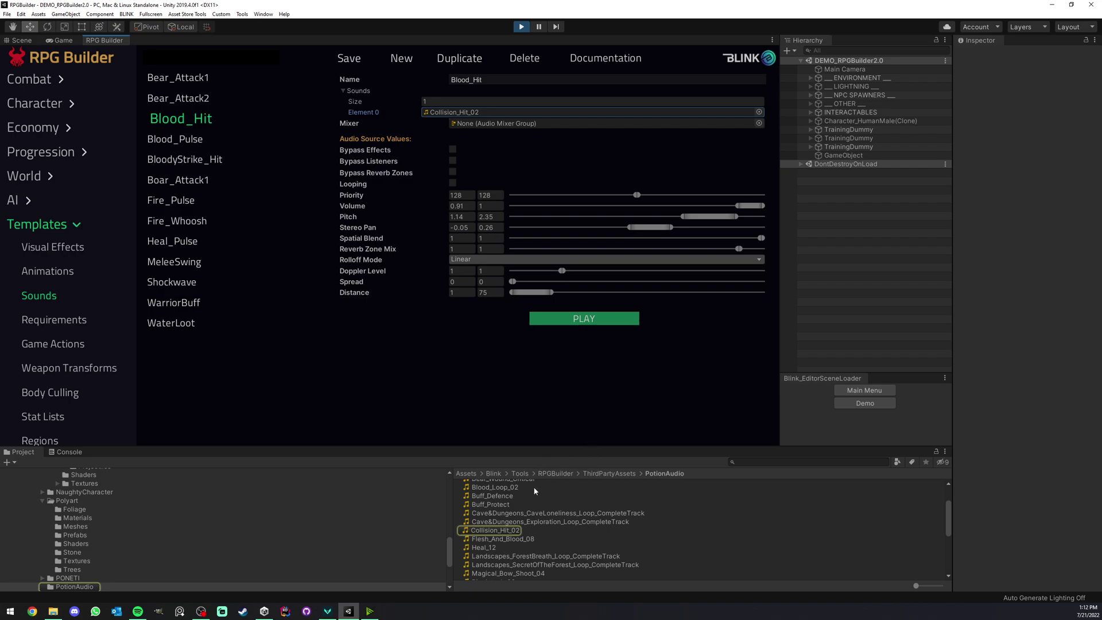
Step: Preview the Flesh_And_Blood_08 clip from the PotionAudio folder and add it to the Blood_Hit template's sounds as a second element
{"action": "left_click", "coordinate": [506, 539]}
{"action": "left_click", "coordinate": [1014, 578]}
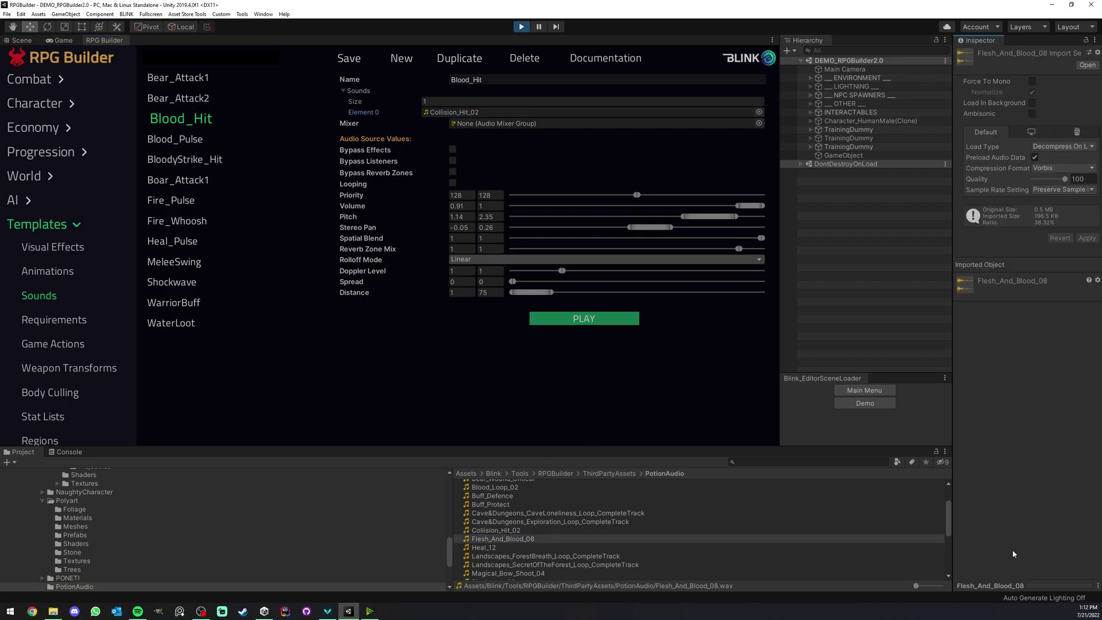
{"action": "left_click", "coordinate": [1034, 585]}
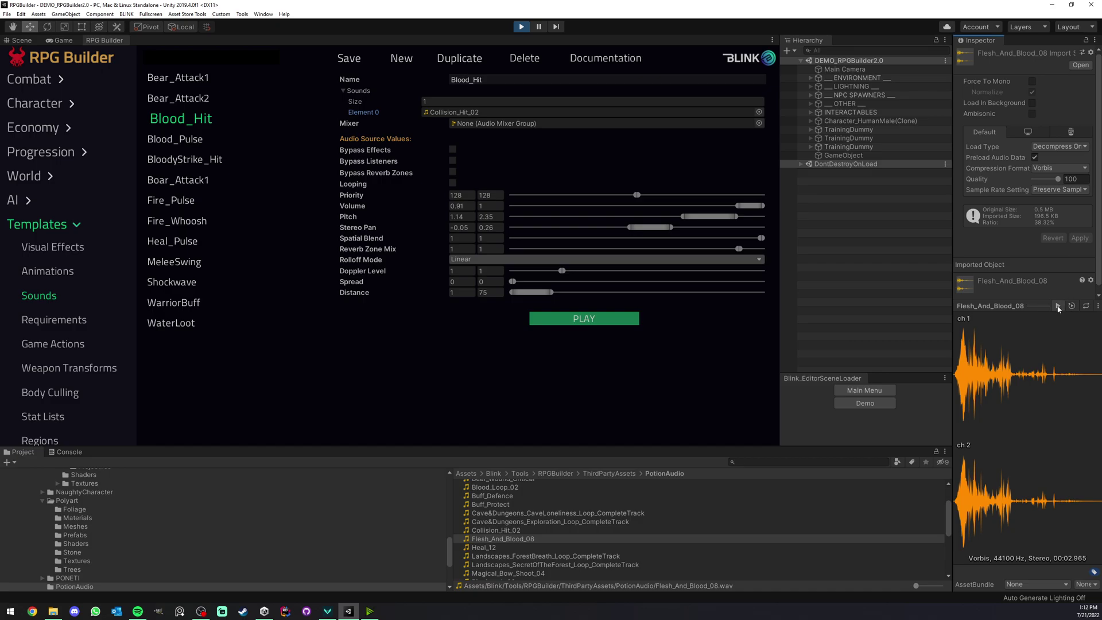
{"action": "left_click", "coordinate": [1060, 309]}
{"action": "left_click", "coordinate": [1042, 306]}
{"action": "left_click_drag", "start_coordinate": [521, 542], "coordinate": [366, 93]}
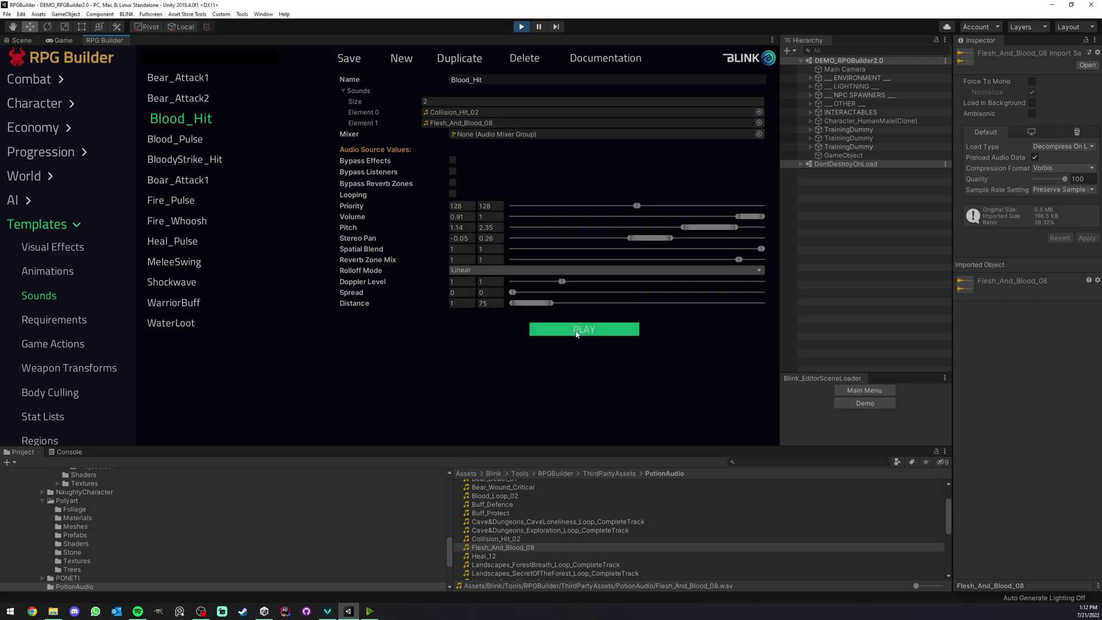
{"action": "left_click", "coordinate": [577, 332]}
Step: Use Cleave repeatedly on the training dummies in the maximized Game view to hear the hit sounds alternate between the two clips
{"action": "left_click", "coordinate": [62, 41]}
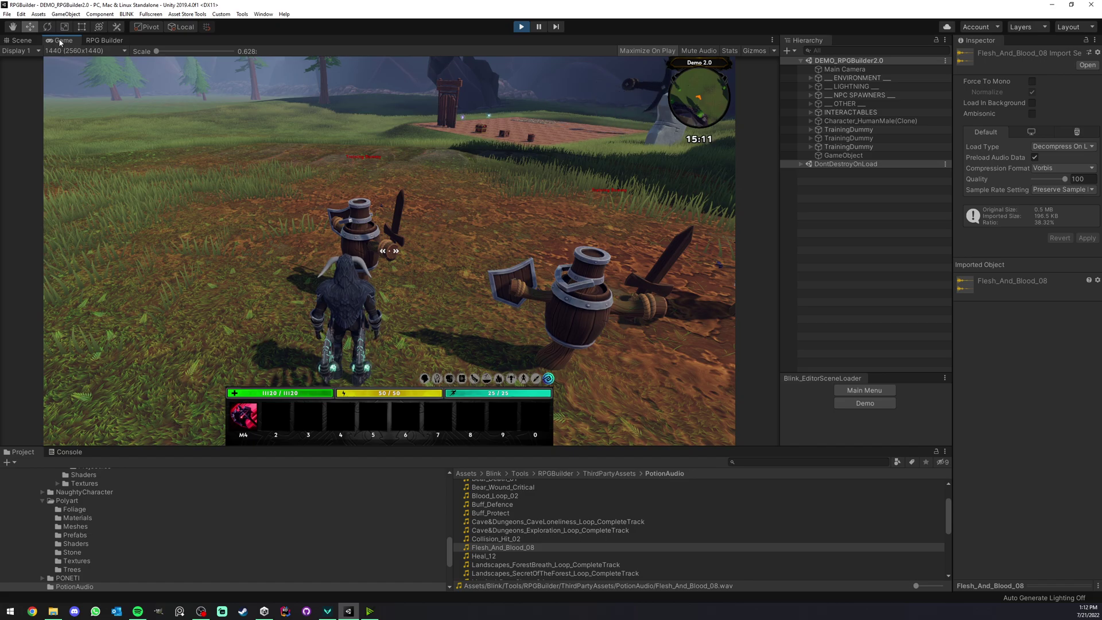
{"action": "right_click", "coordinate": [59, 42]}
{"action": "left_click", "coordinate": [80, 68]}
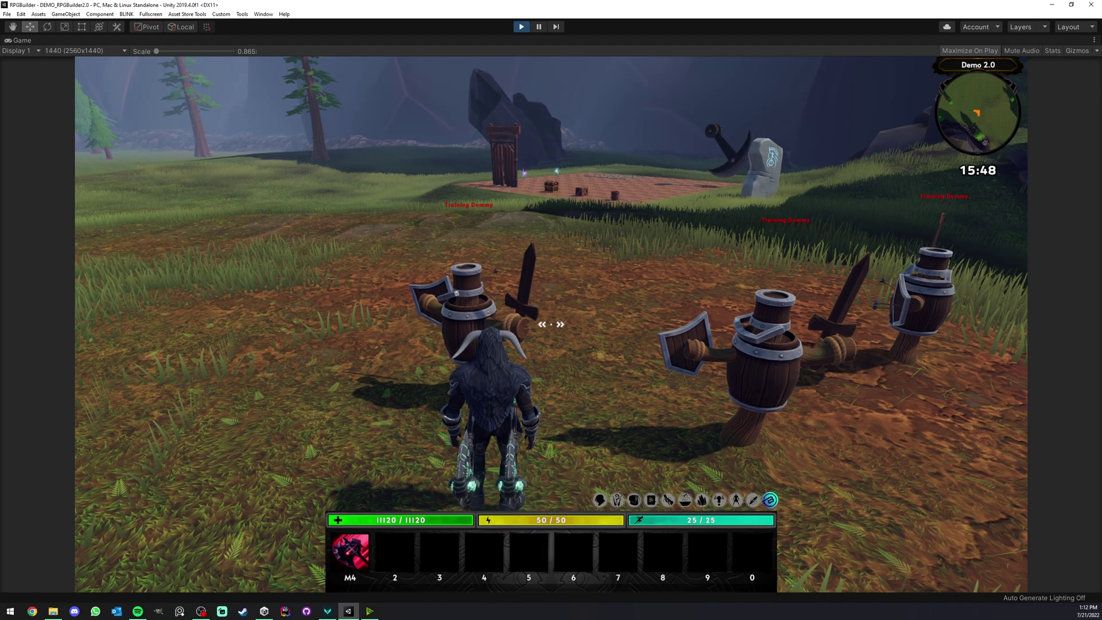
{"action": "left_click", "coordinate": [551, 325]}
{"action": "left_click", "coordinate": [551, 324]}
{"action": "left_click", "coordinate": [551, 325]}
{"action": "left_click", "coordinate": [551, 325]}
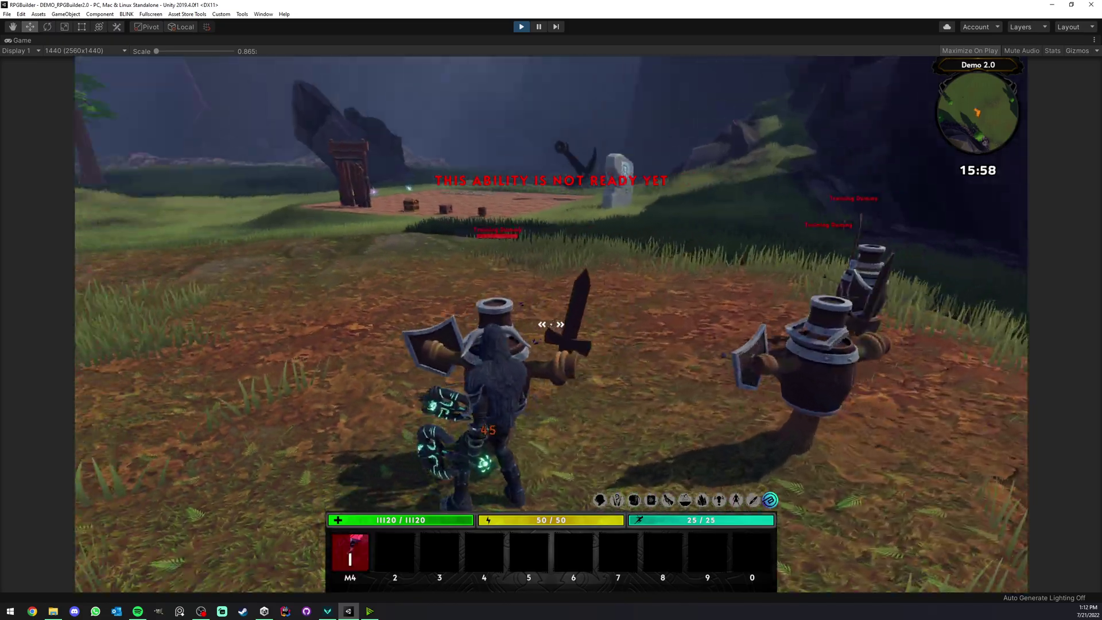
{"action": "key", "text": "w"}
{"action": "left_click", "coordinate": [551, 325]}
{"action": "left_click", "coordinate": [551, 324]}
{"action": "left_click", "coordinate": [551, 324]}
{"action": "left_click", "coordinate": [551, 324]}
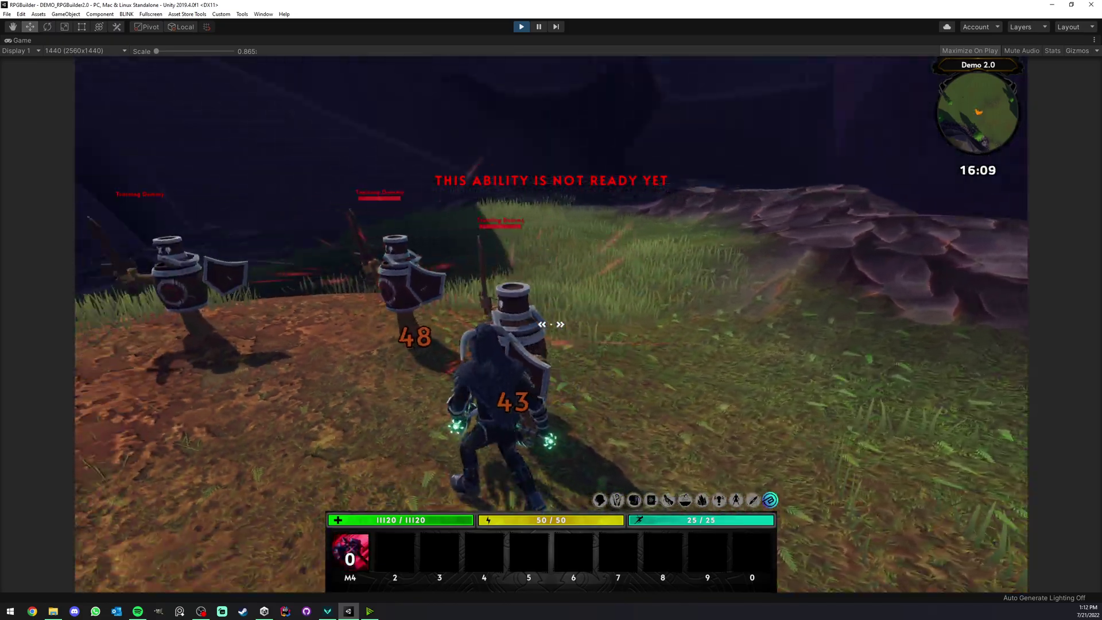
{"action": "left_click", "coordinate": [551, 324]}
{"action": "left_click", "coordinate": [551, 325]}
{"action": "left_click", "coordinate": [552, 325]}
{"action": "left_click", "coordinate": [551, 324]}
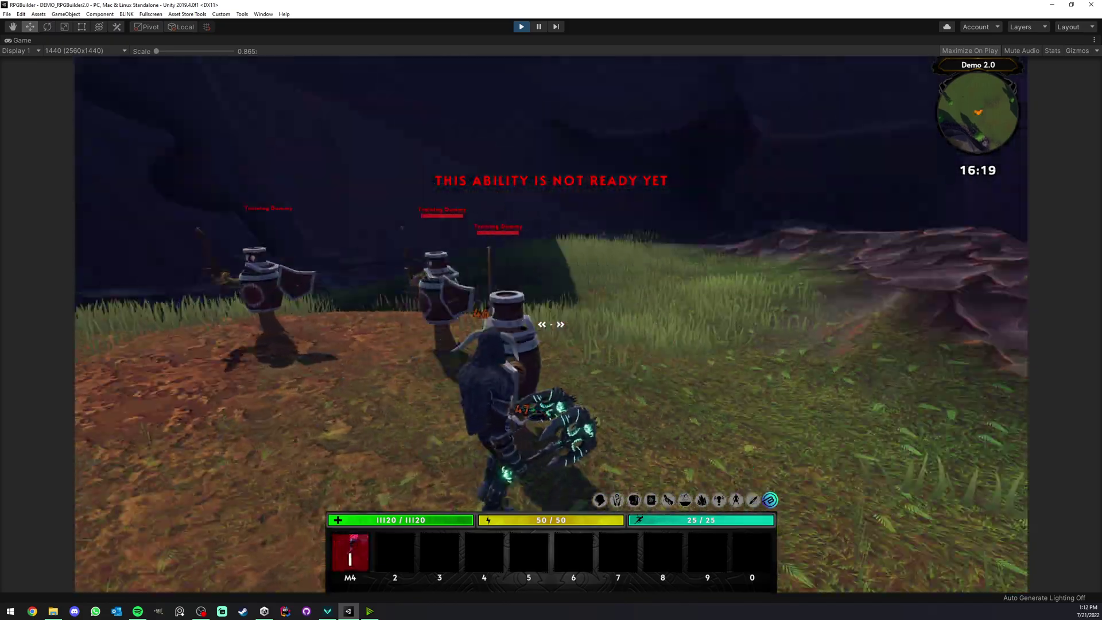
{"action": "left_click", "coordinate": [551, 324]}
{"action": "left_click", "coordinate": [552, 324]}
{"action": "left_click", "coordinate": [551, 324]}
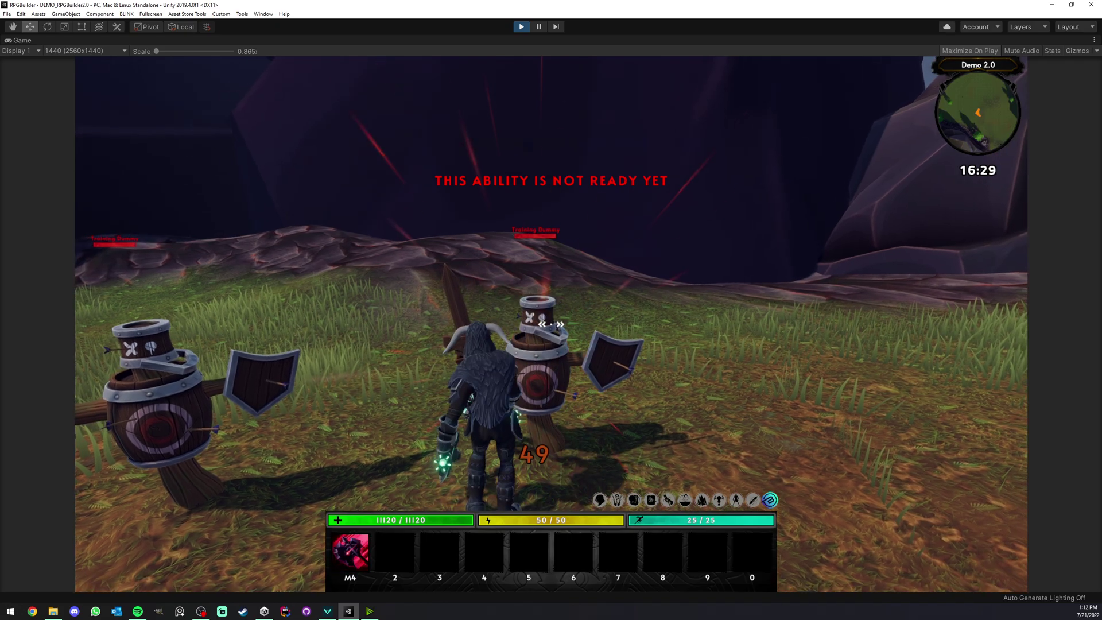
{"action": "key", "text": "s"}
{"action": "key", "text": "ctrl+p"}
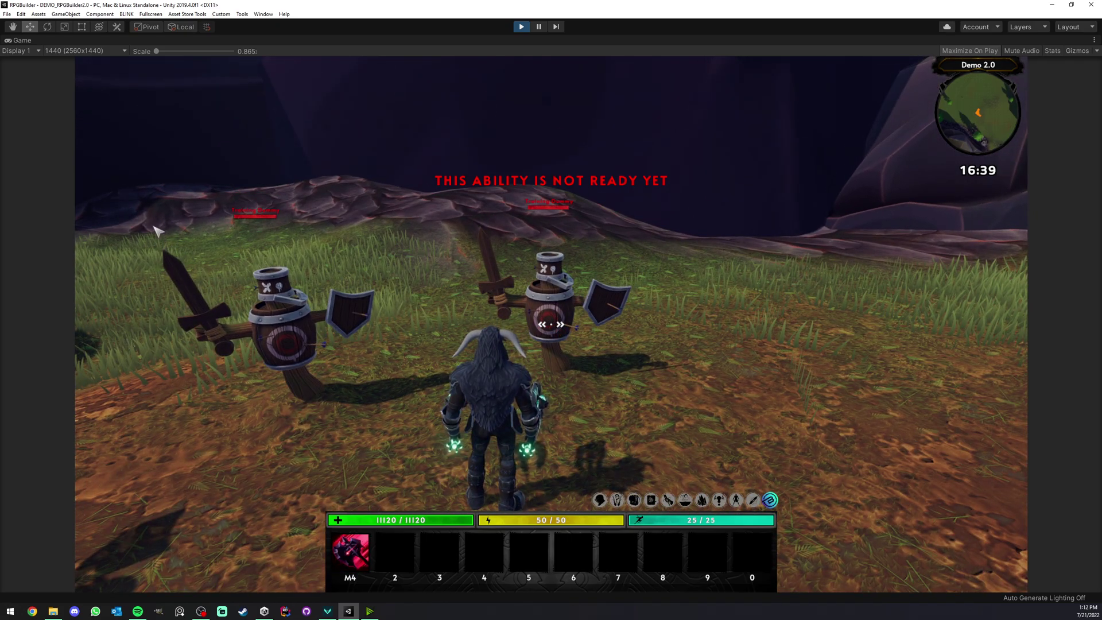